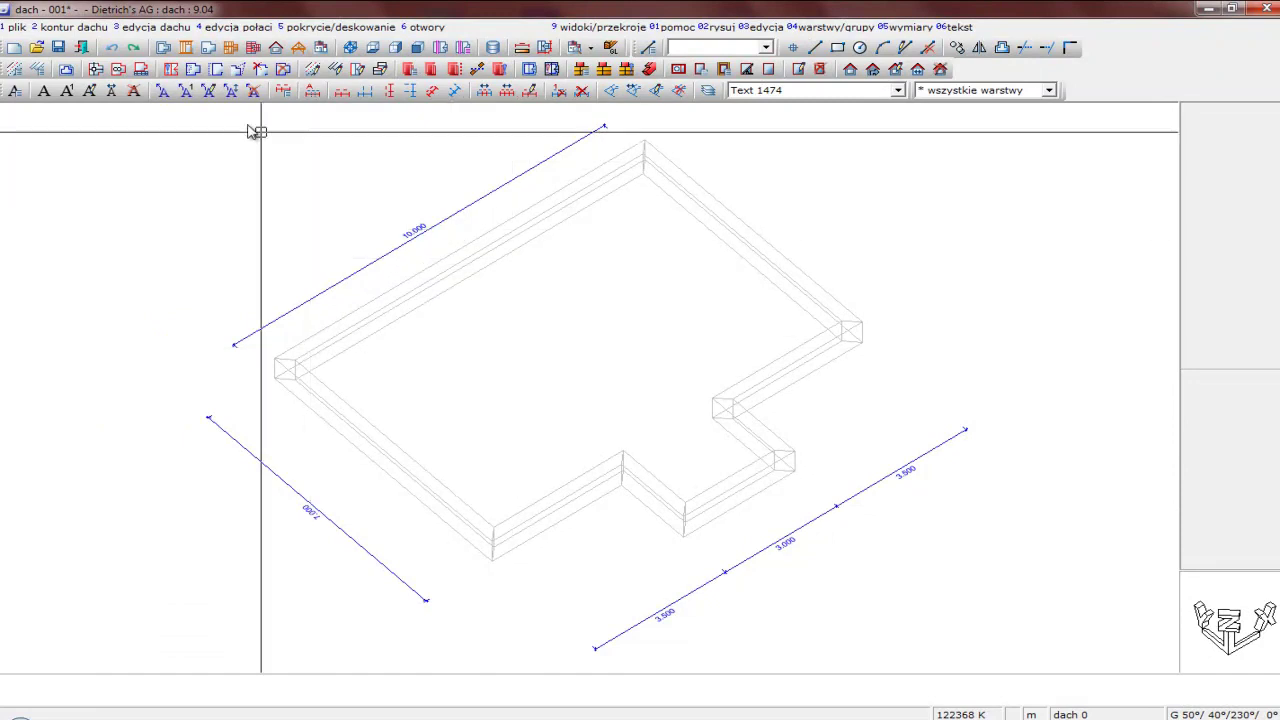
- Copy the outer walls as an eight-edge roof outline and open roof-plane settings for all sides
click(66, 69)
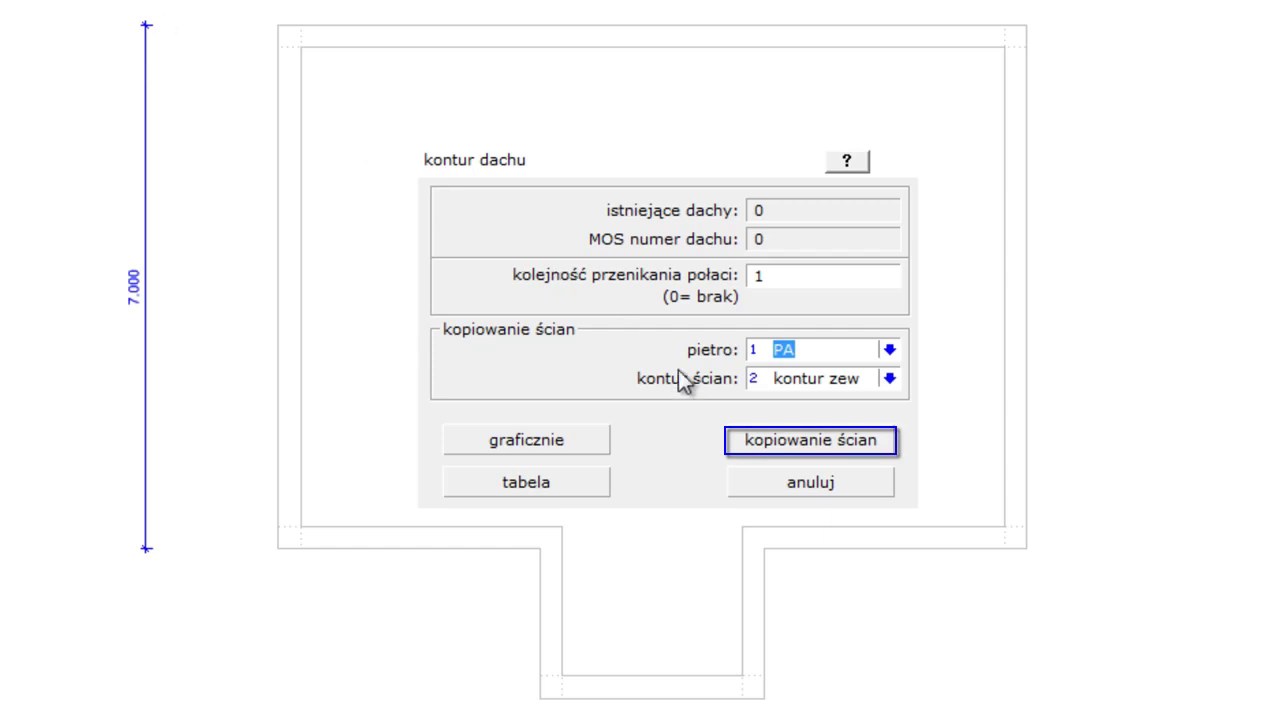
click(770, 445)
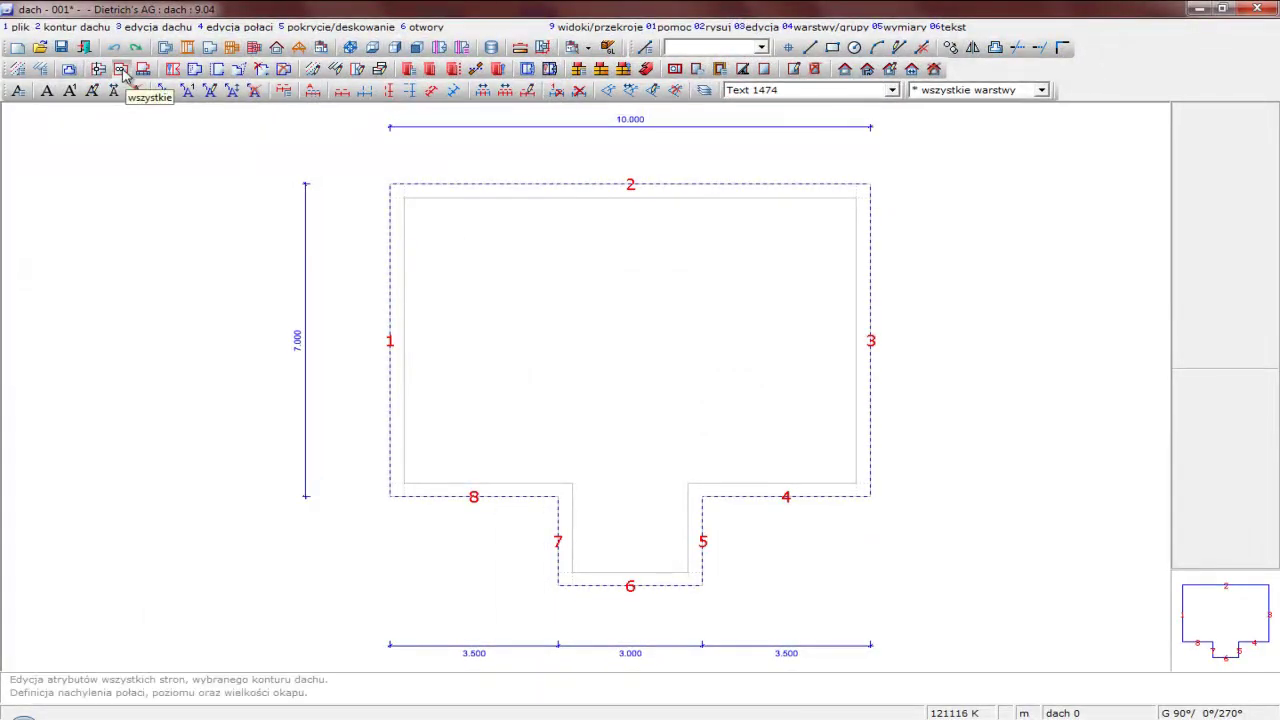
click(121, 70)
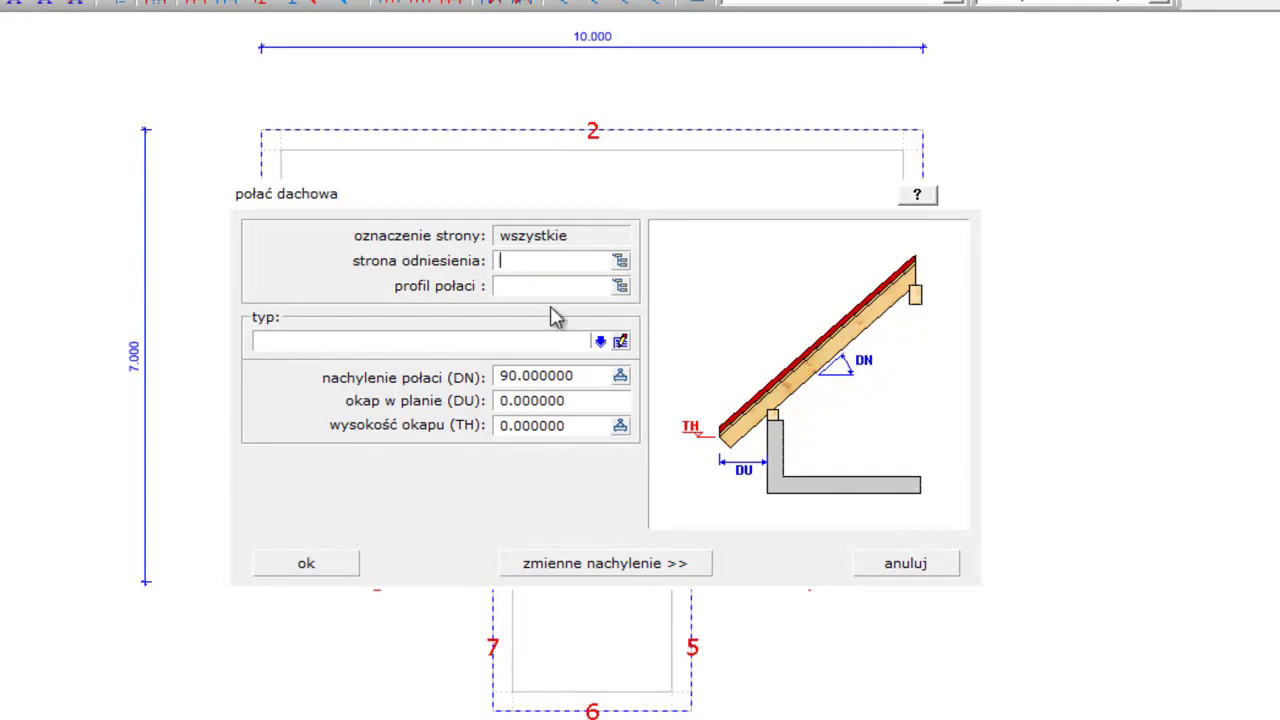
- Give all roof planes the 'dach standard 18cm' build-up, 40° pitch and 0.5 eave overhang
click(606, 344)
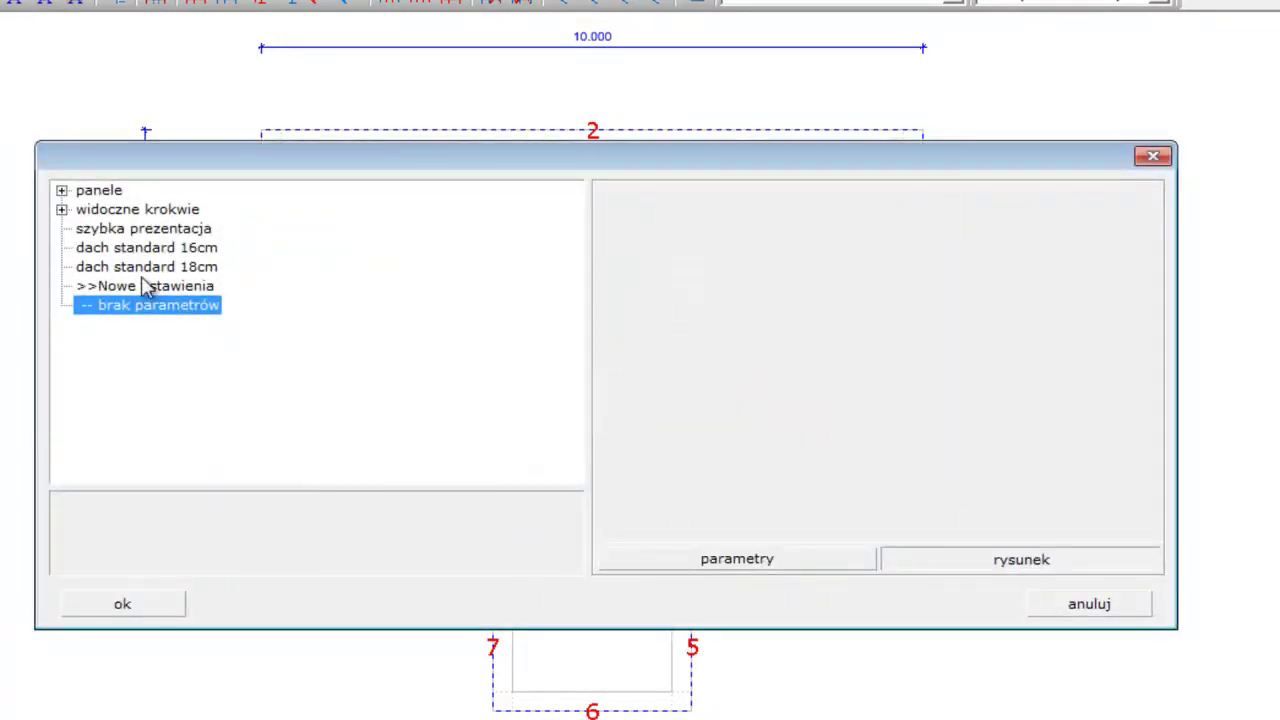
click(139, 270)
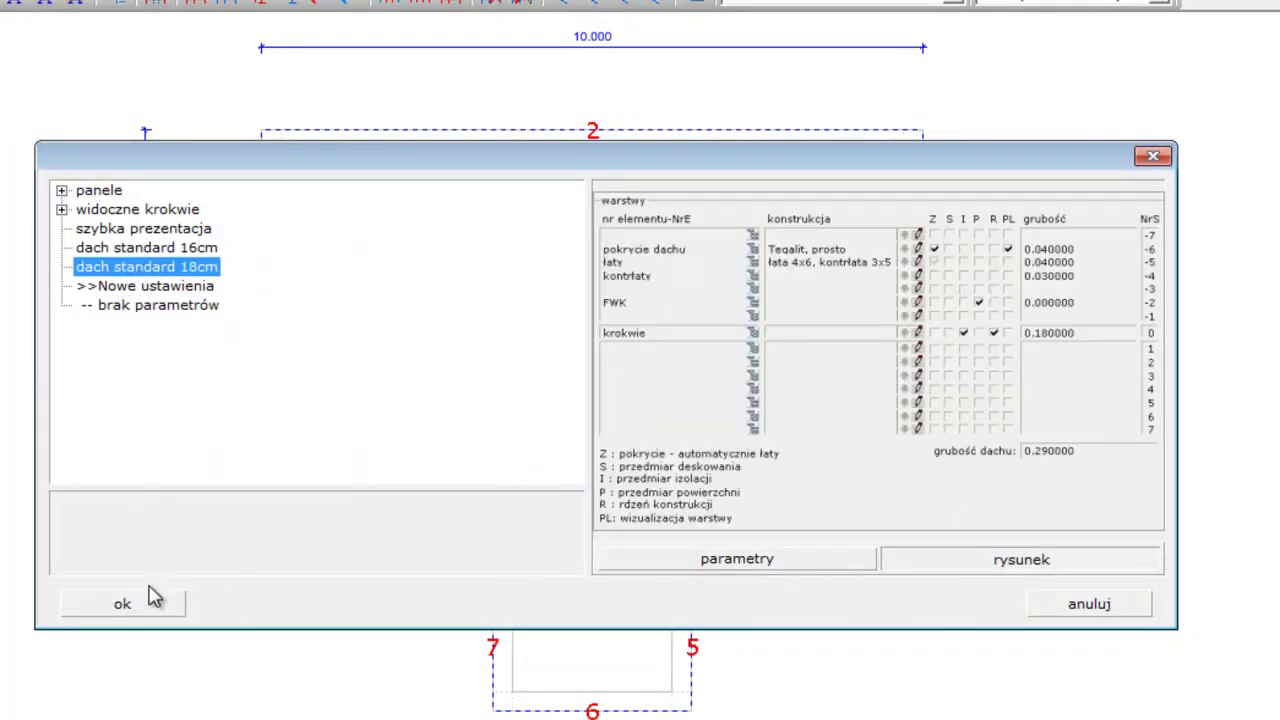
click(152, 603)
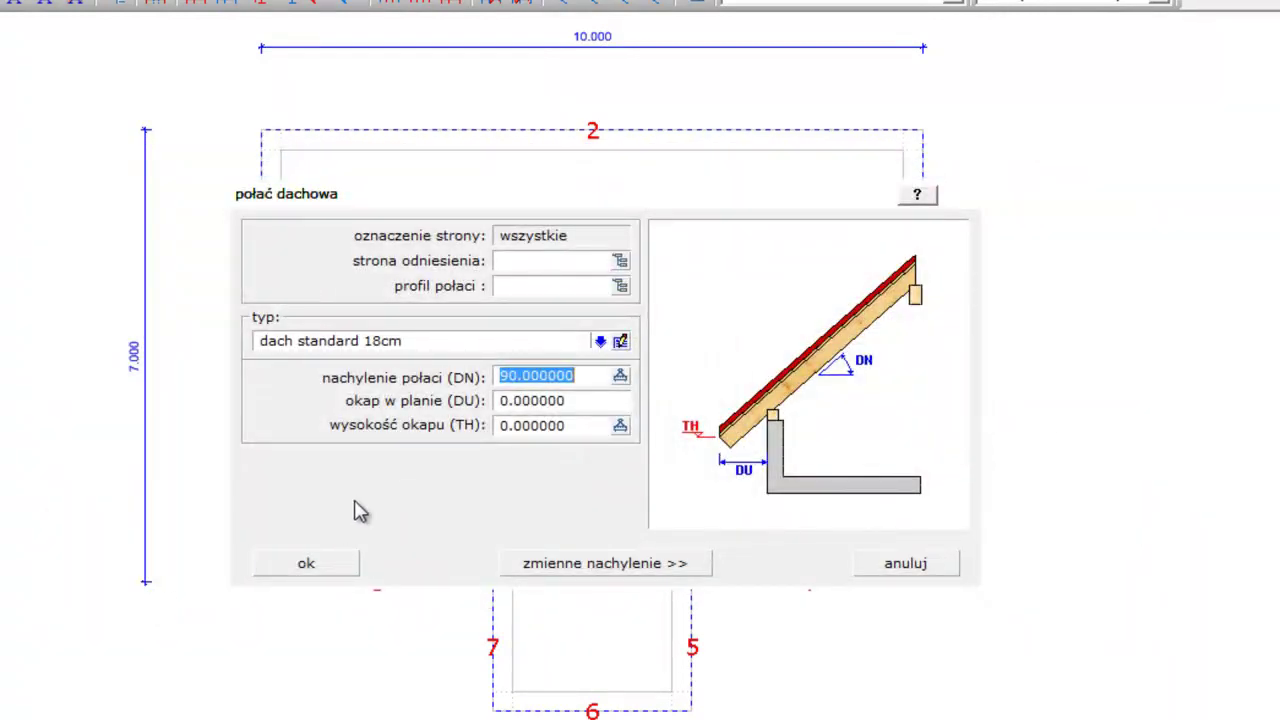
text(40)
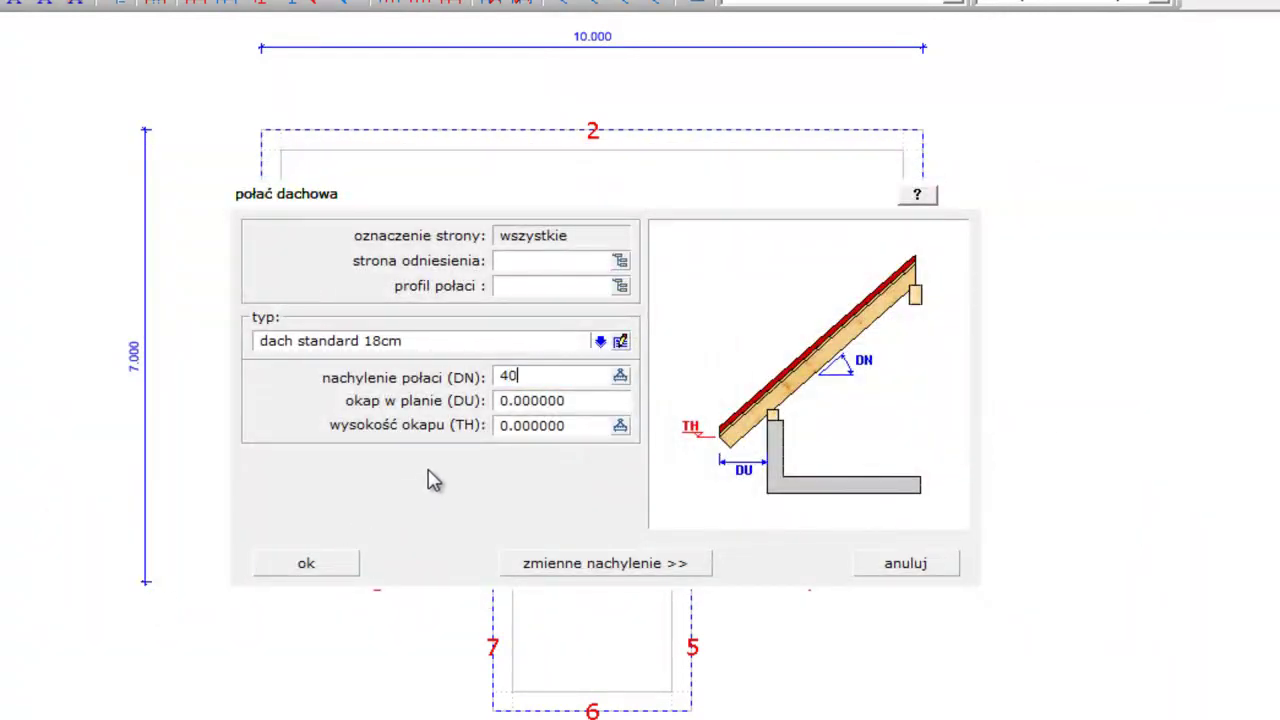
key(Tab)
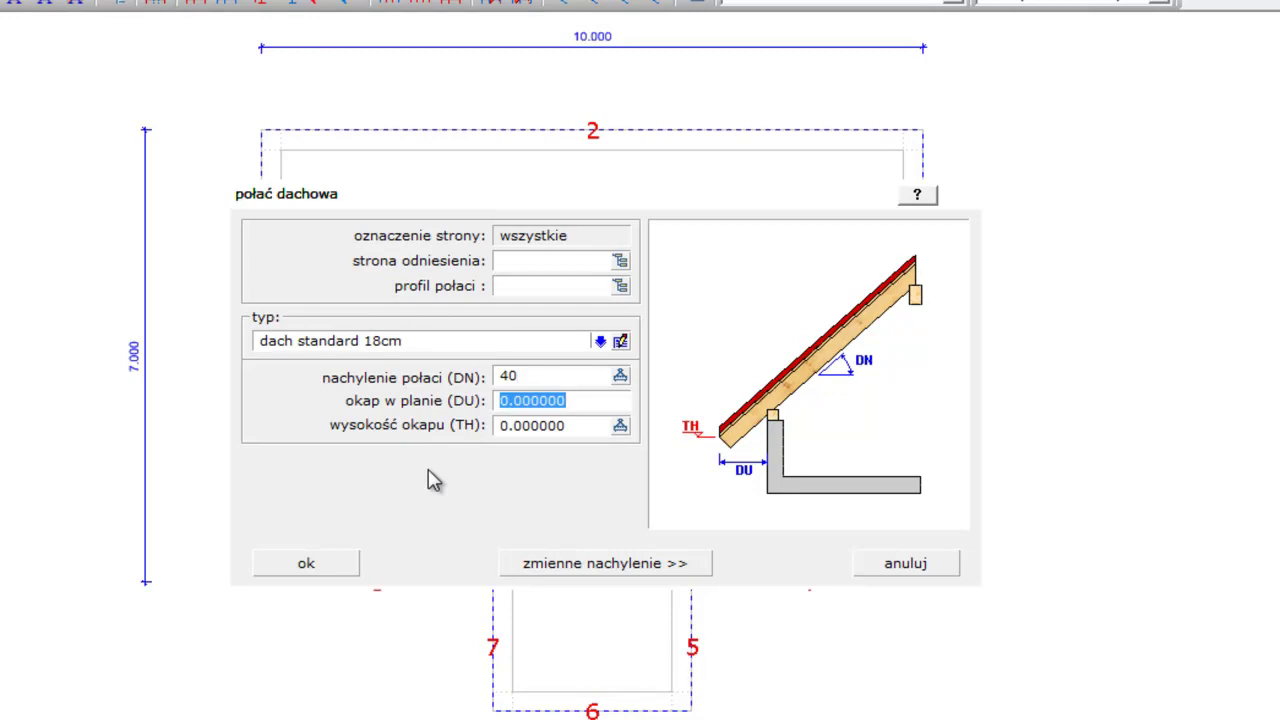
text(0.5)
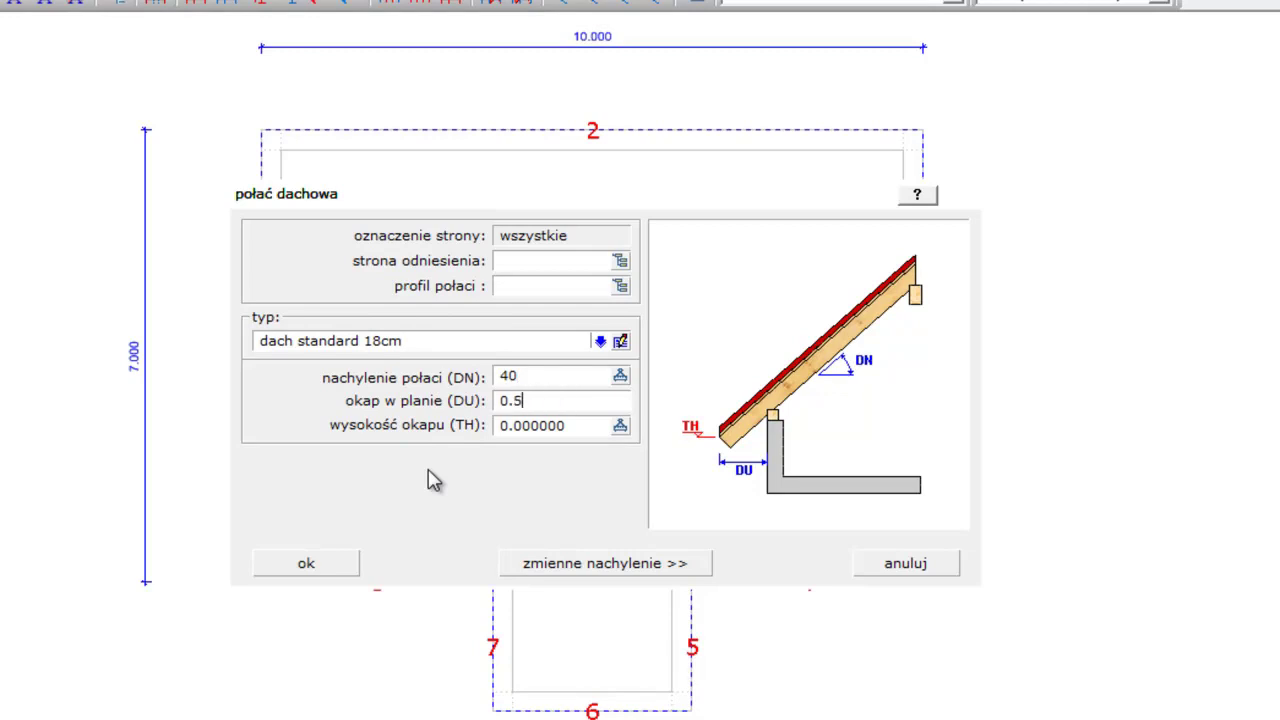
key(Tab)
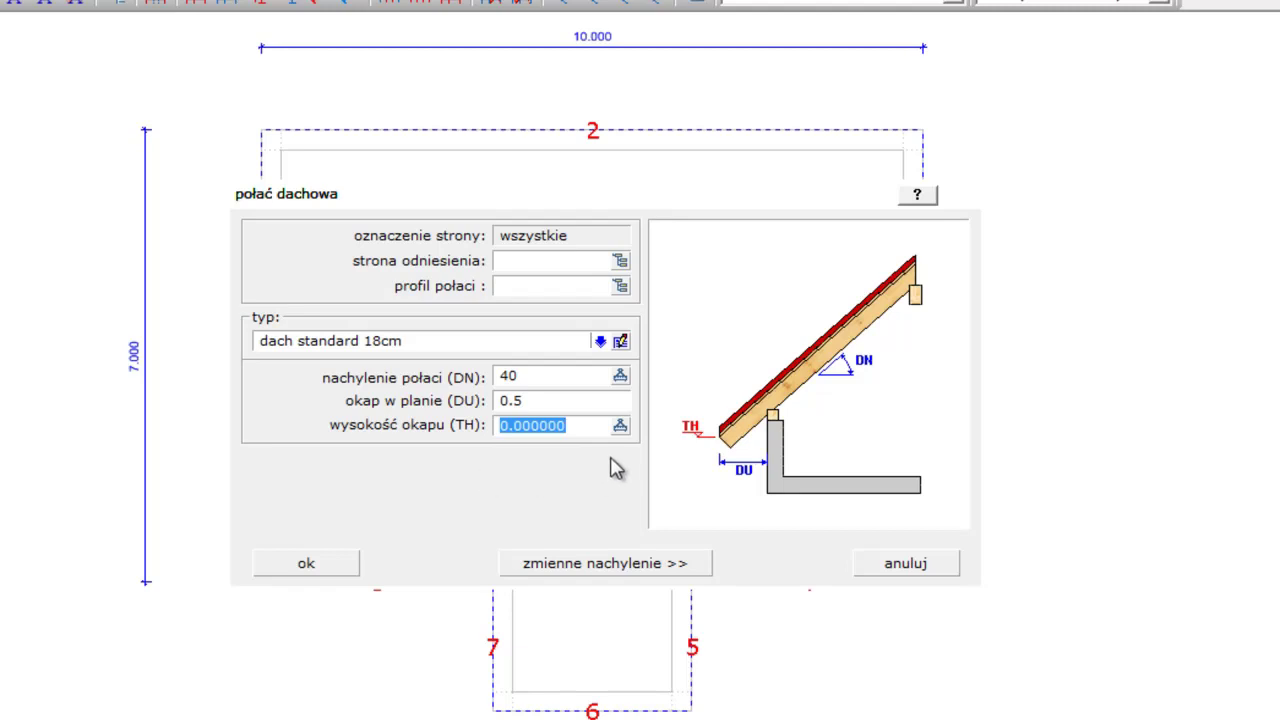
click(621, 428)
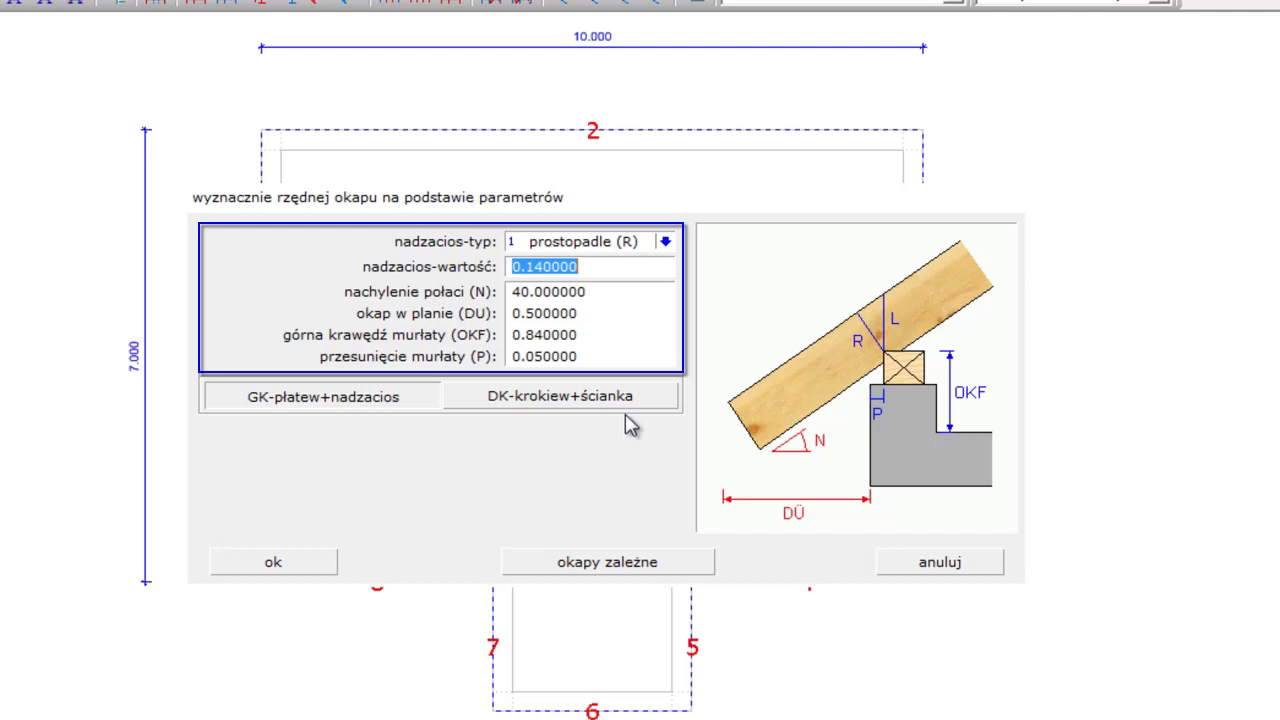
- Accept the eave height of 0.561252 calculated from the wall-plate parameters
key(Tab)
key(Tab)
key(Tab)
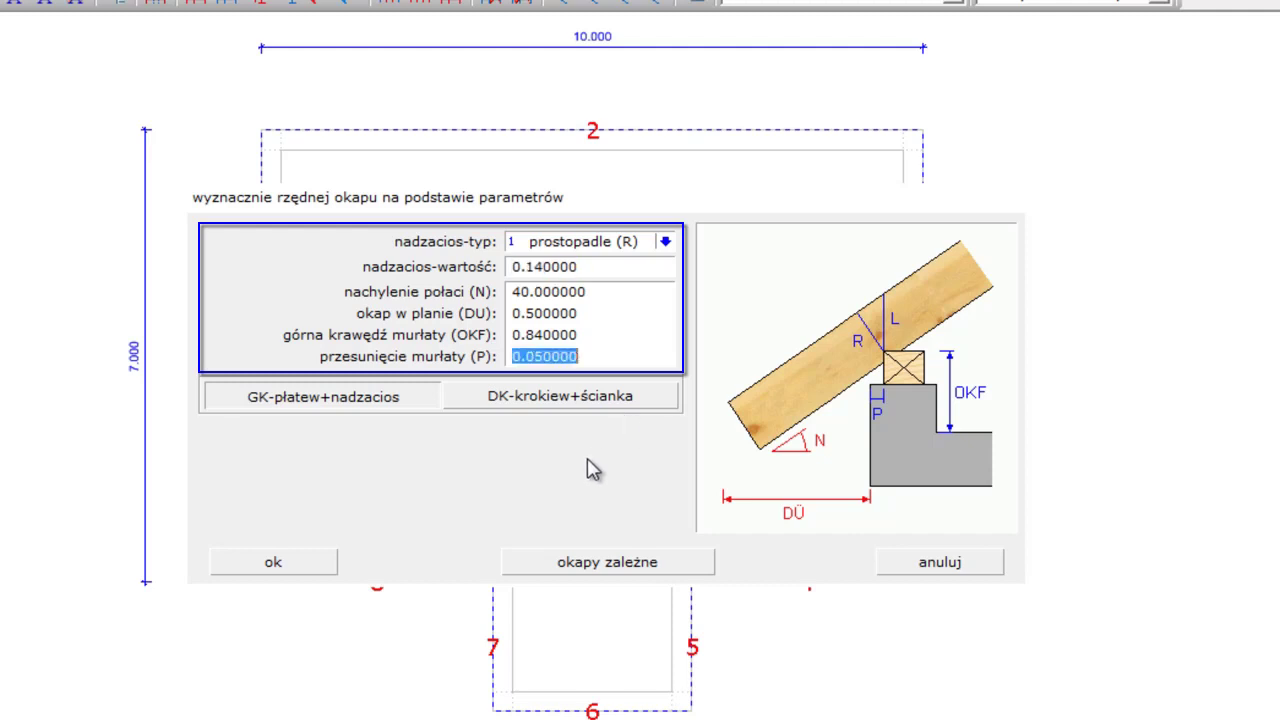
click(323, 562)
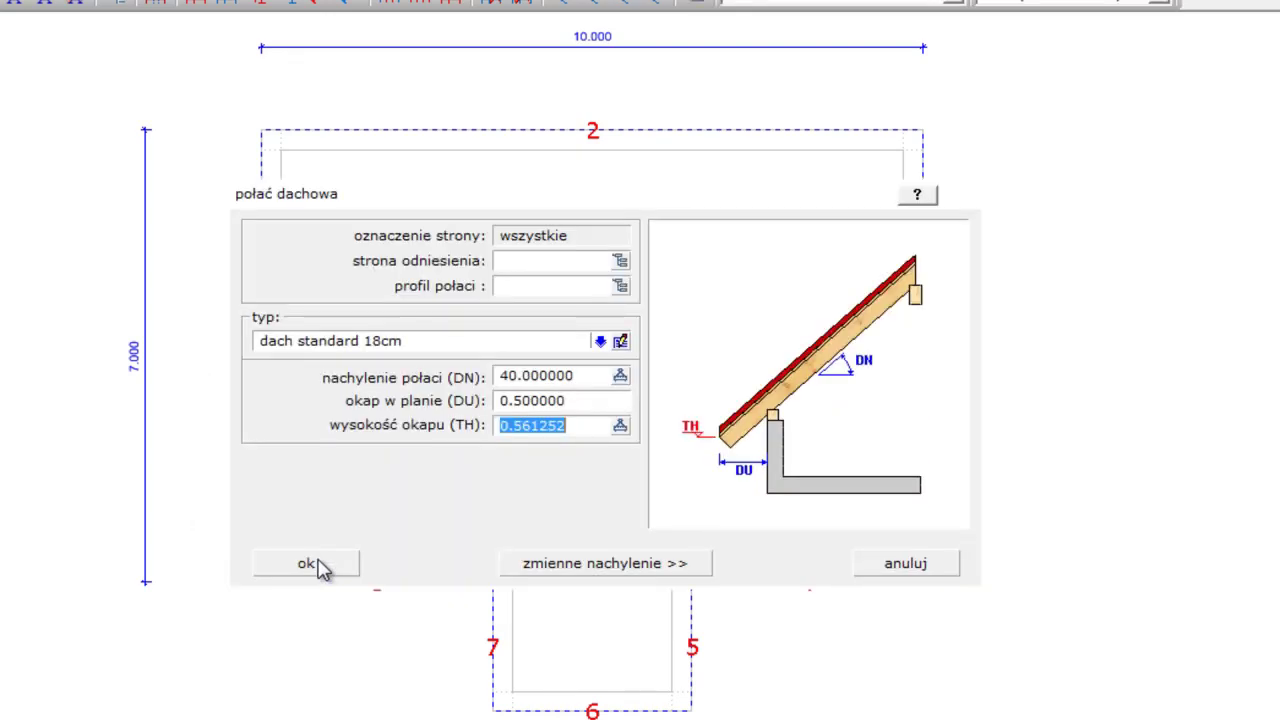
- Generate the hipped roof and switch to the konstrukcja dachu module's plan view
click(318, 564)
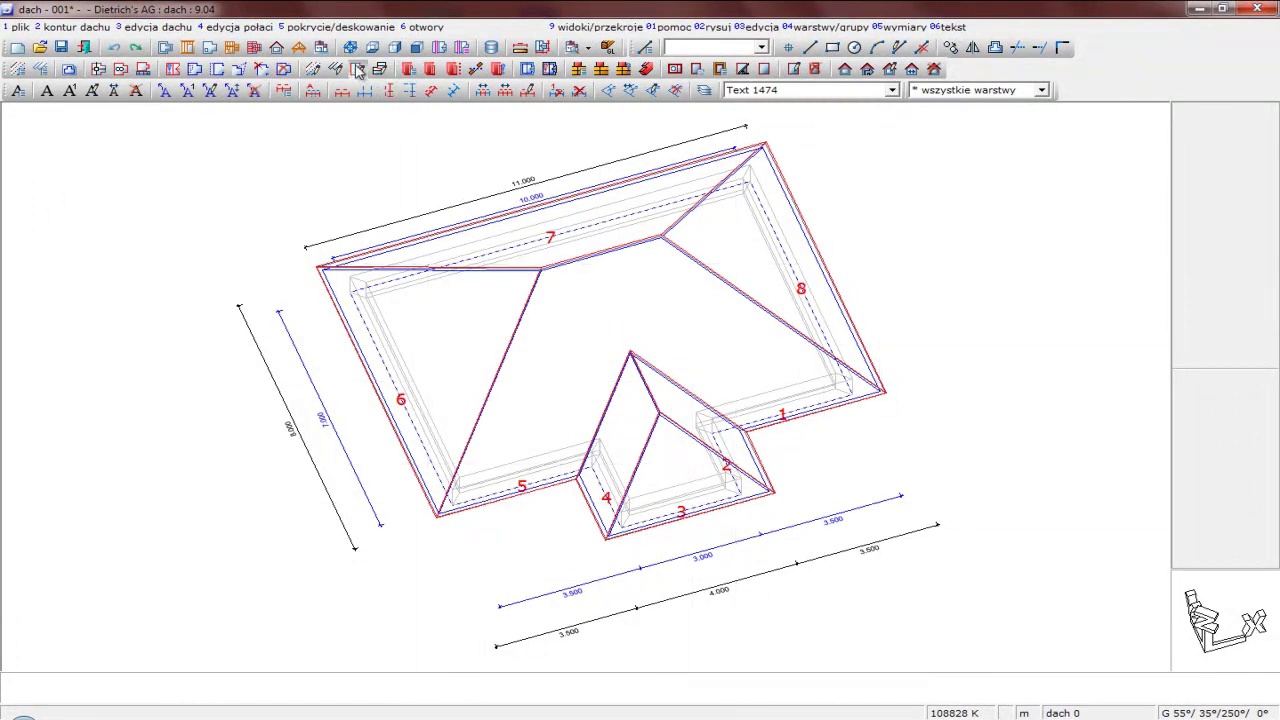
click(256, 49)
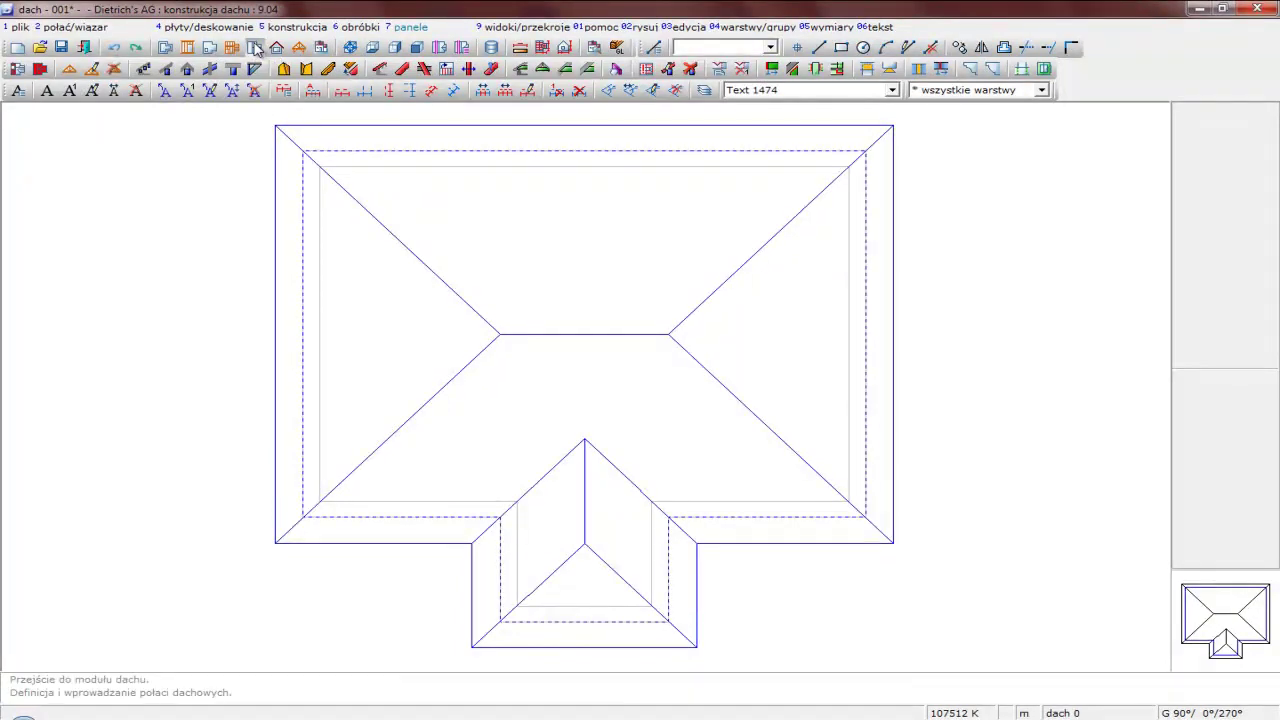
- Place 140×140 C24 murłata wall plates along all sides of the roof outline
click(167, 70)
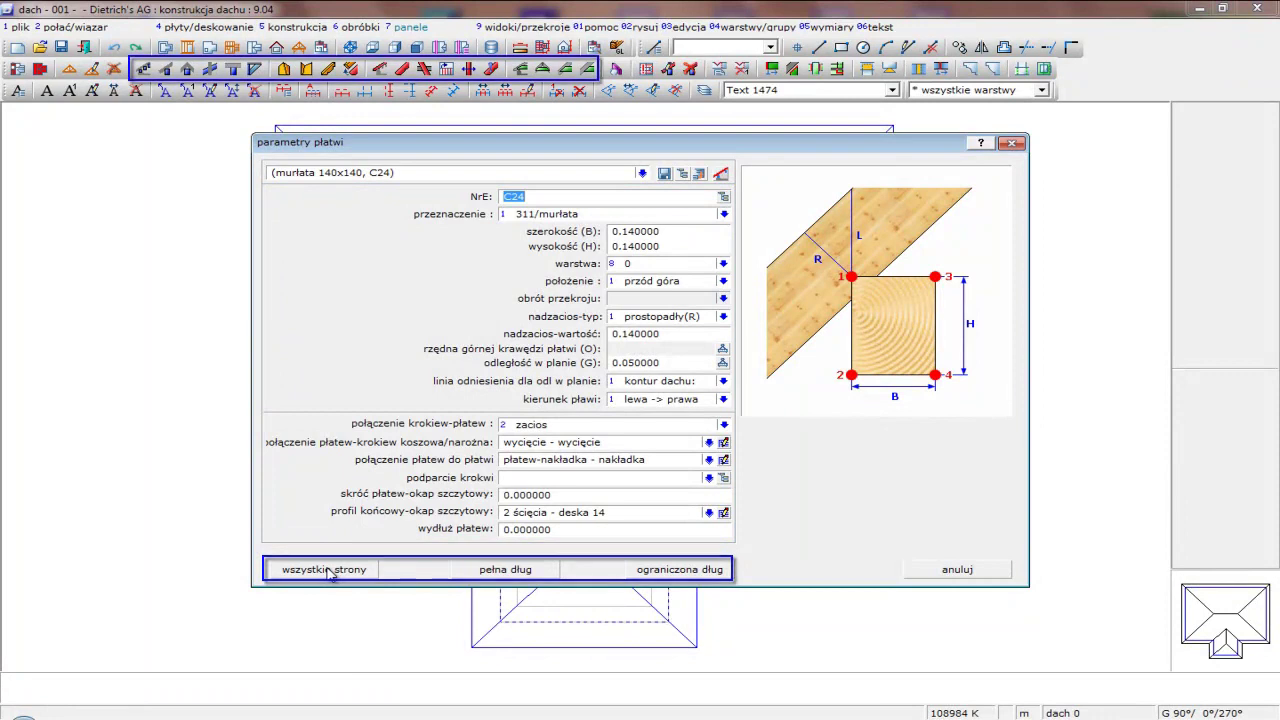
click(326, 569)
click(326, 570)
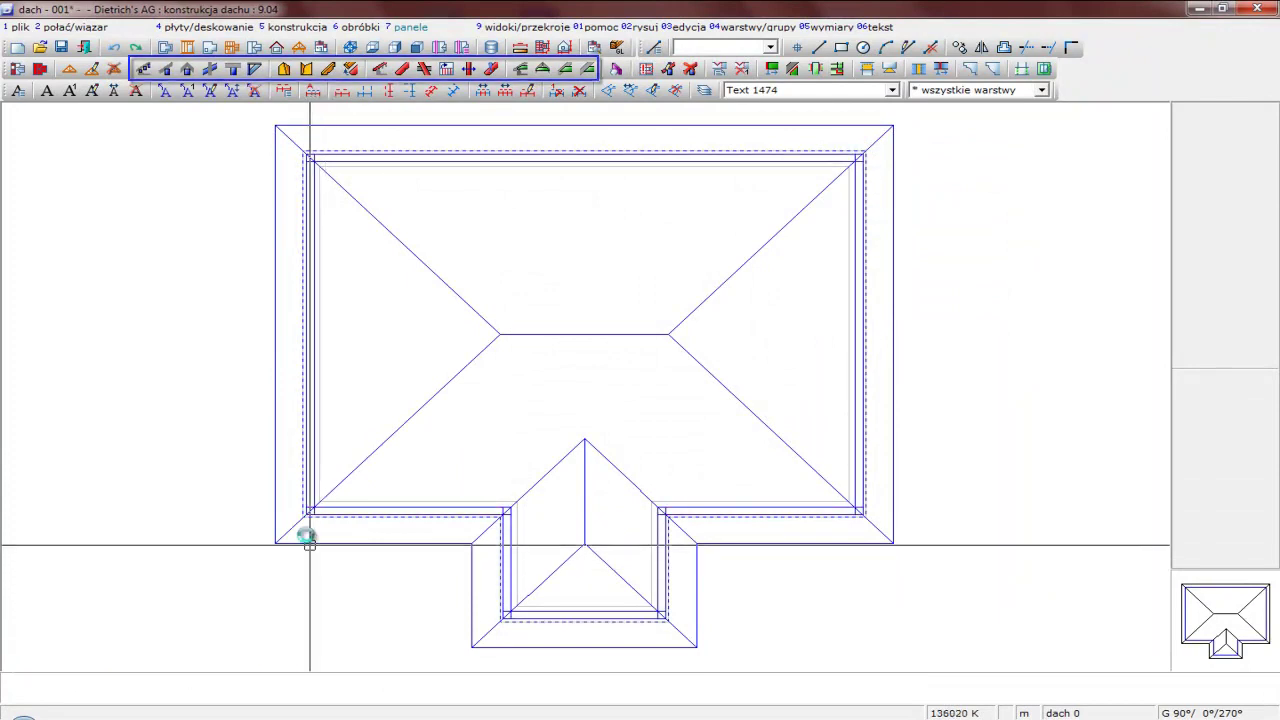
- Add 312/płatew pośrednia intermediate purlins on all sides, 2 in from the outline in plan
click(180, 89)
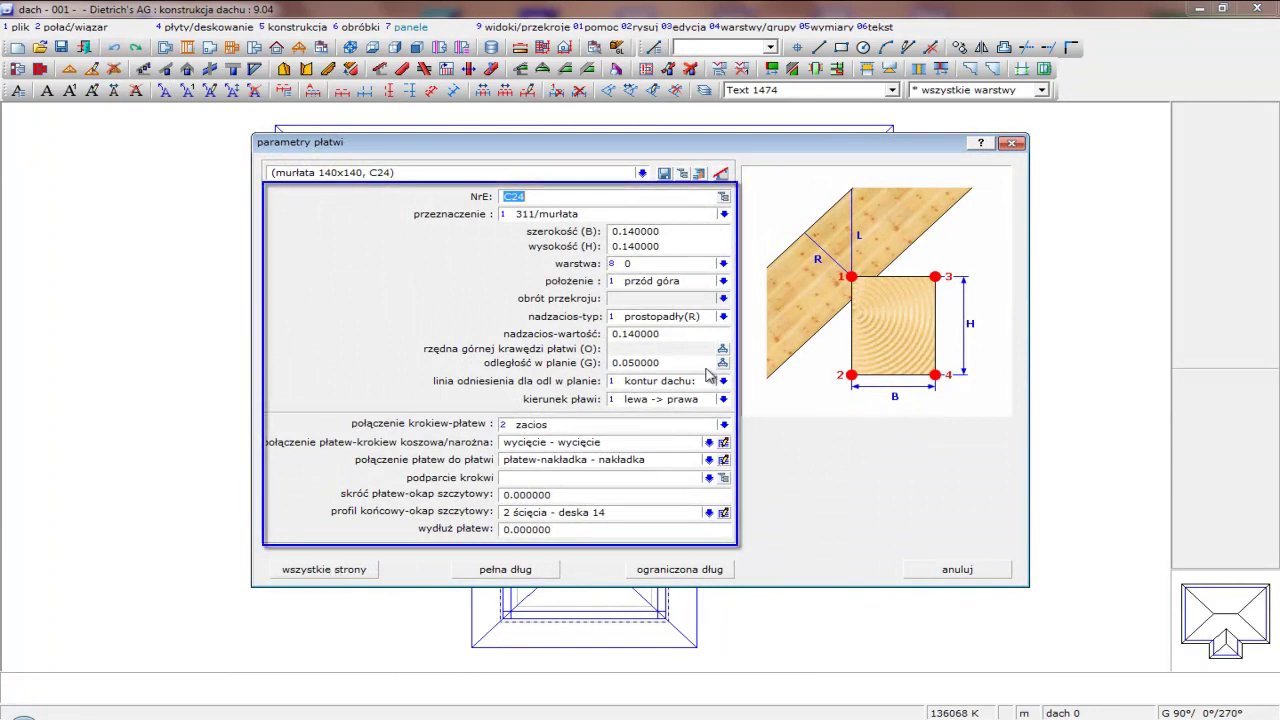
click(724, 214)
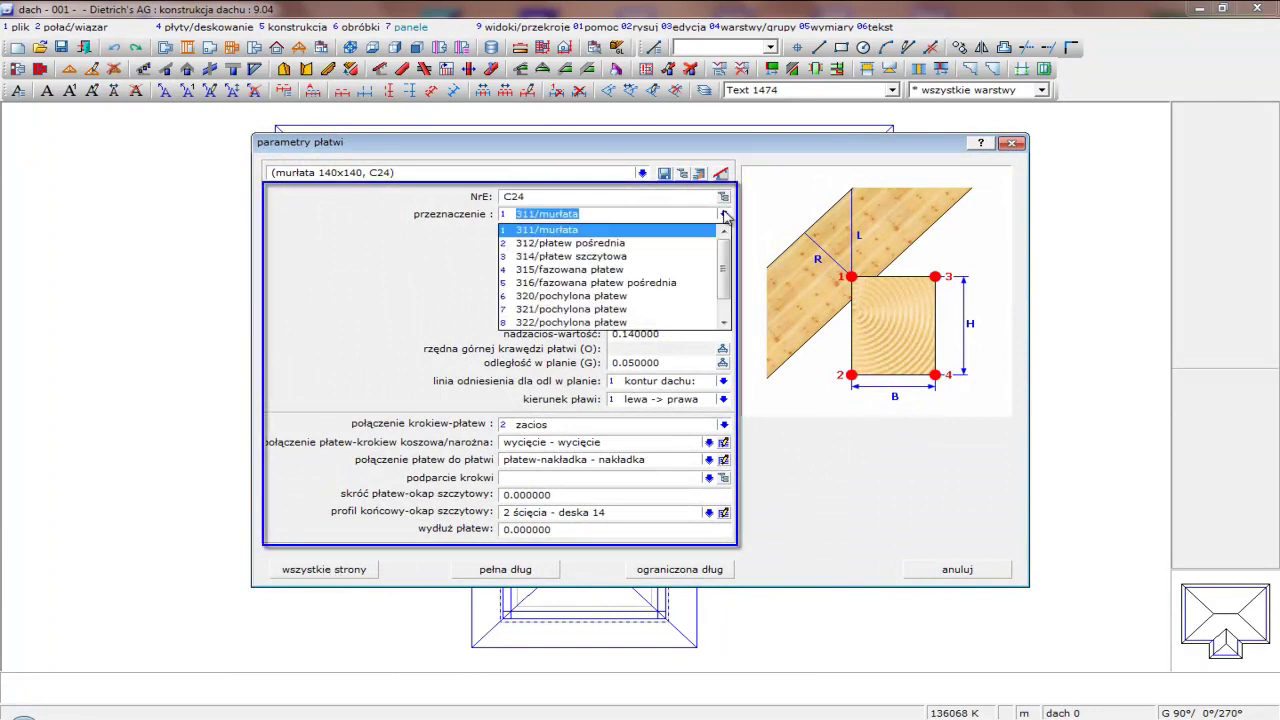
click(709, 243)
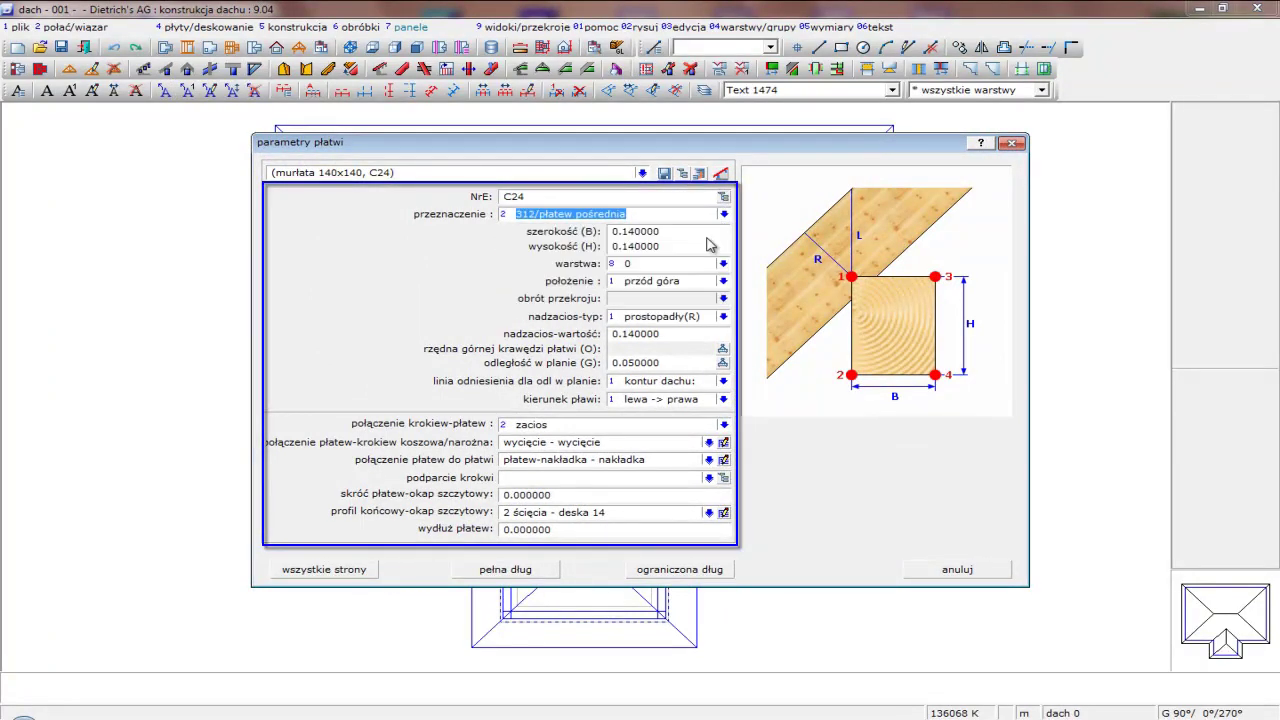
click(676, 361)
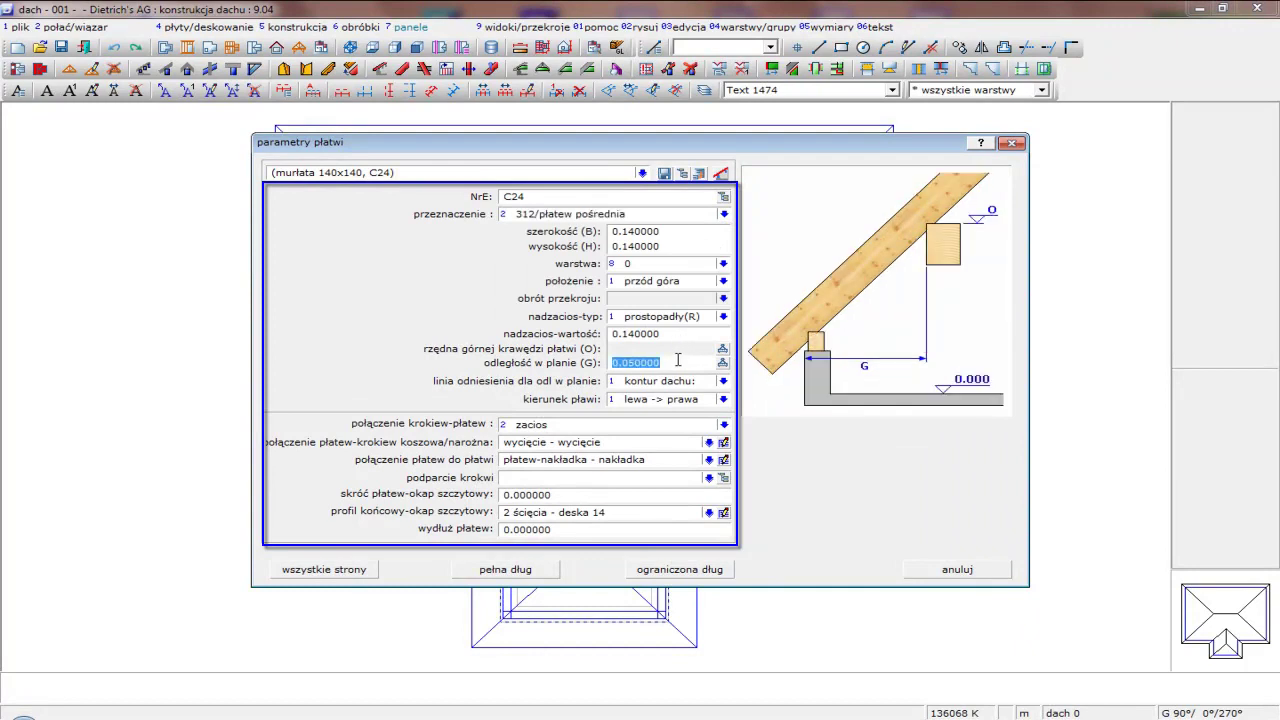
text(2)
key(Return)
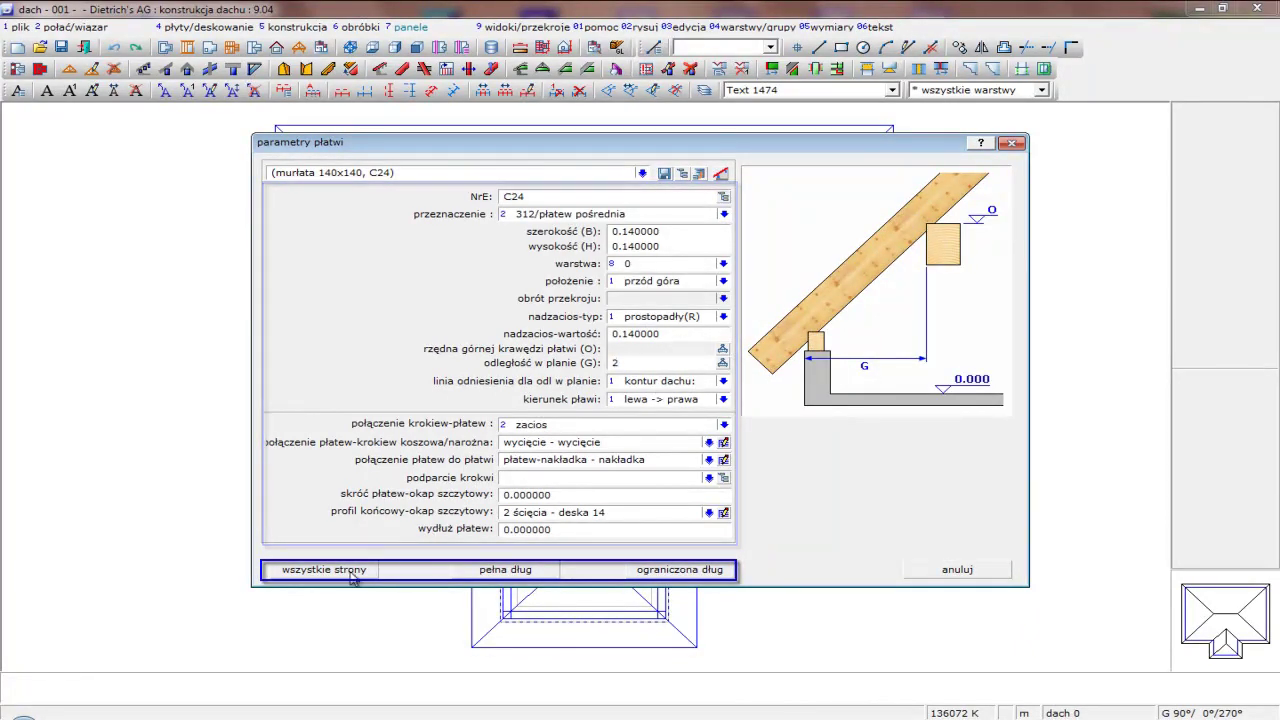
click(352, 578)
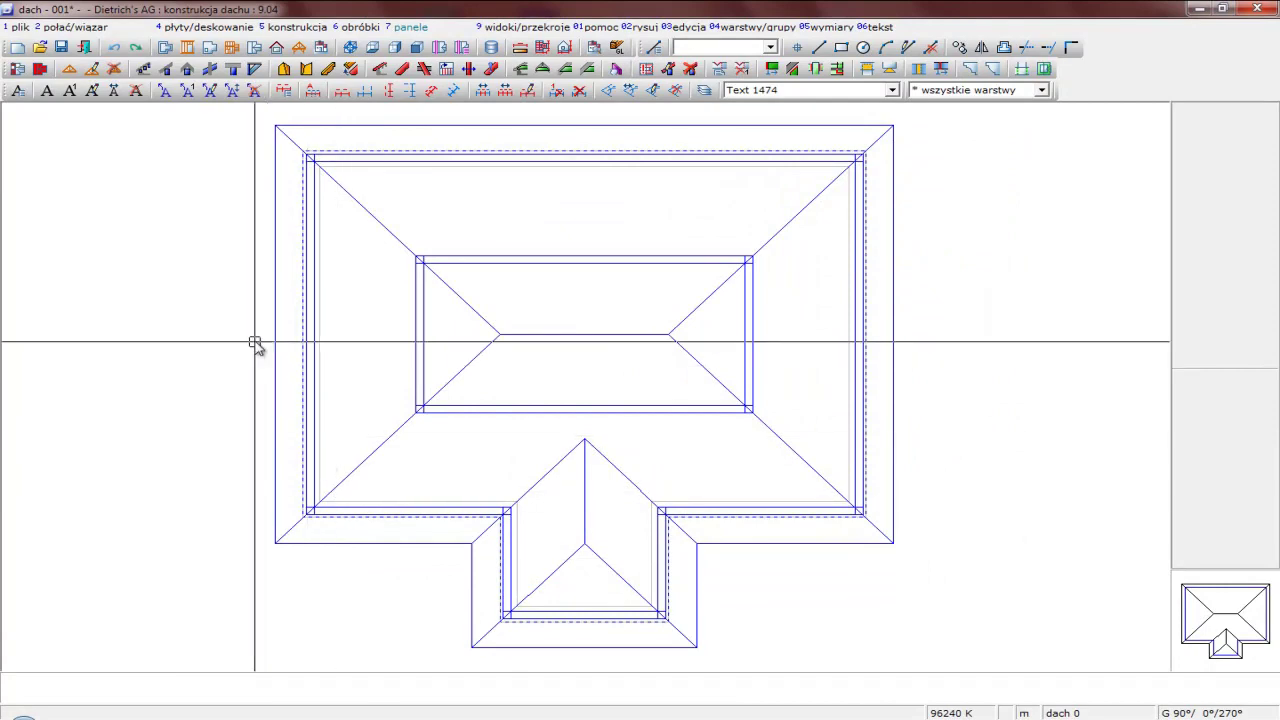
- Place 140×140 ridge purlins along both ridges, then bring up the post settings
click(187, 70)
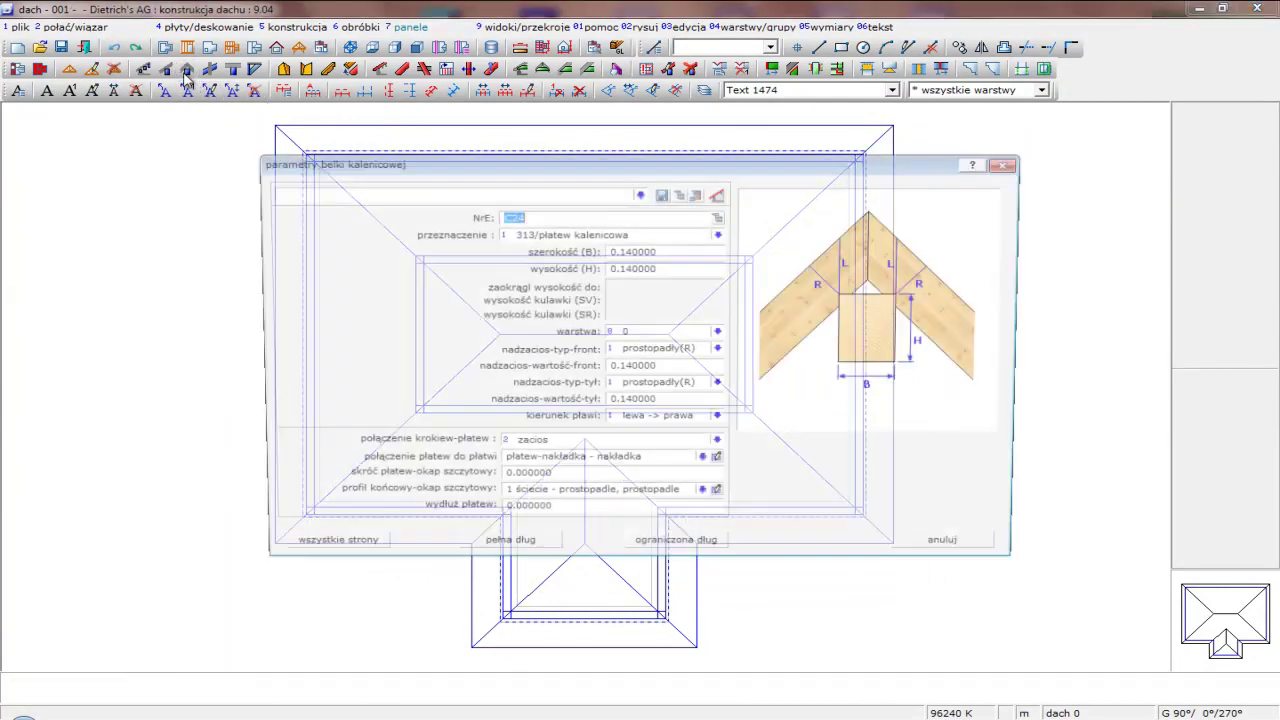
click(323, 553)
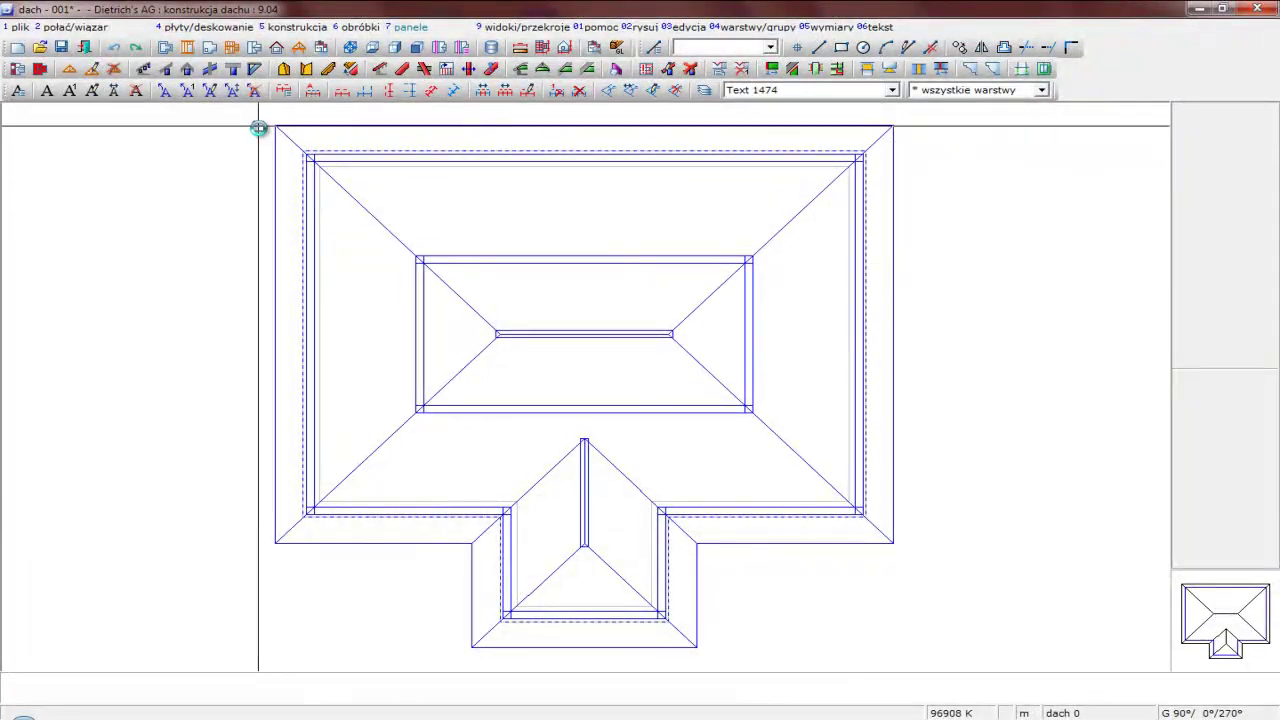
click(233, 69)
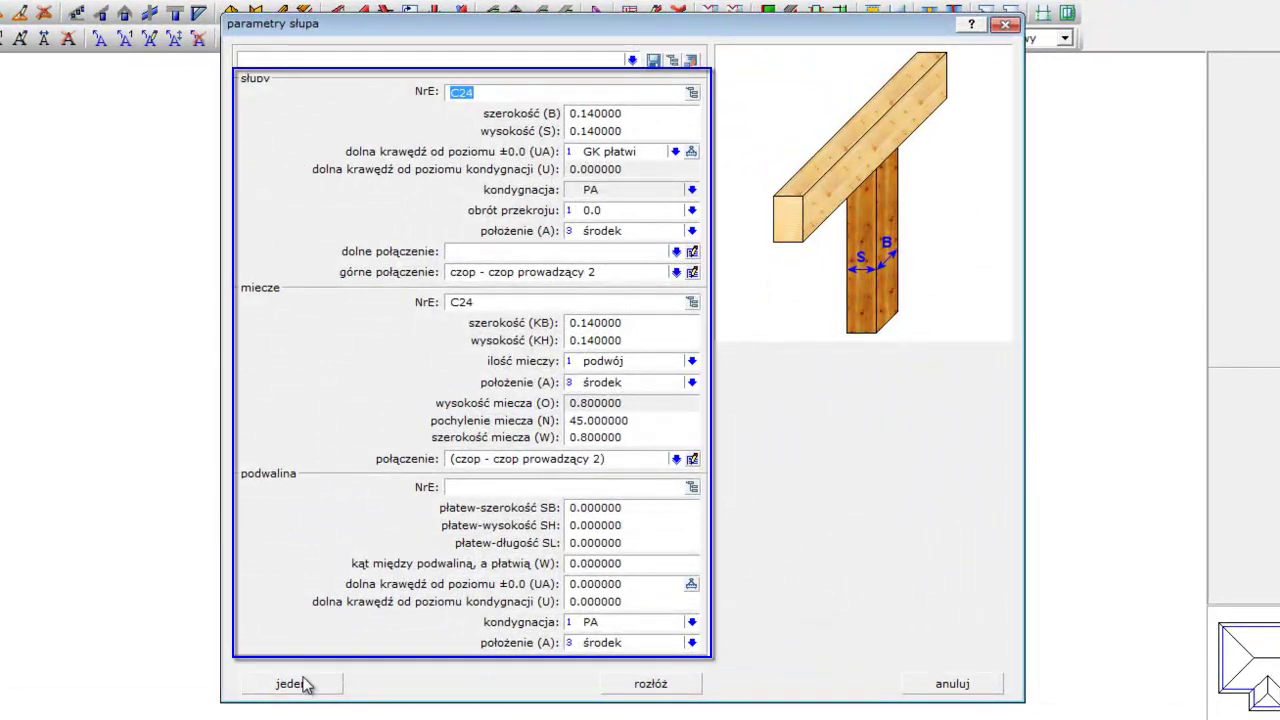
- Set the post top joint to the basic tenon (czop podstawowy) and accept the post settings
click(677, 275)
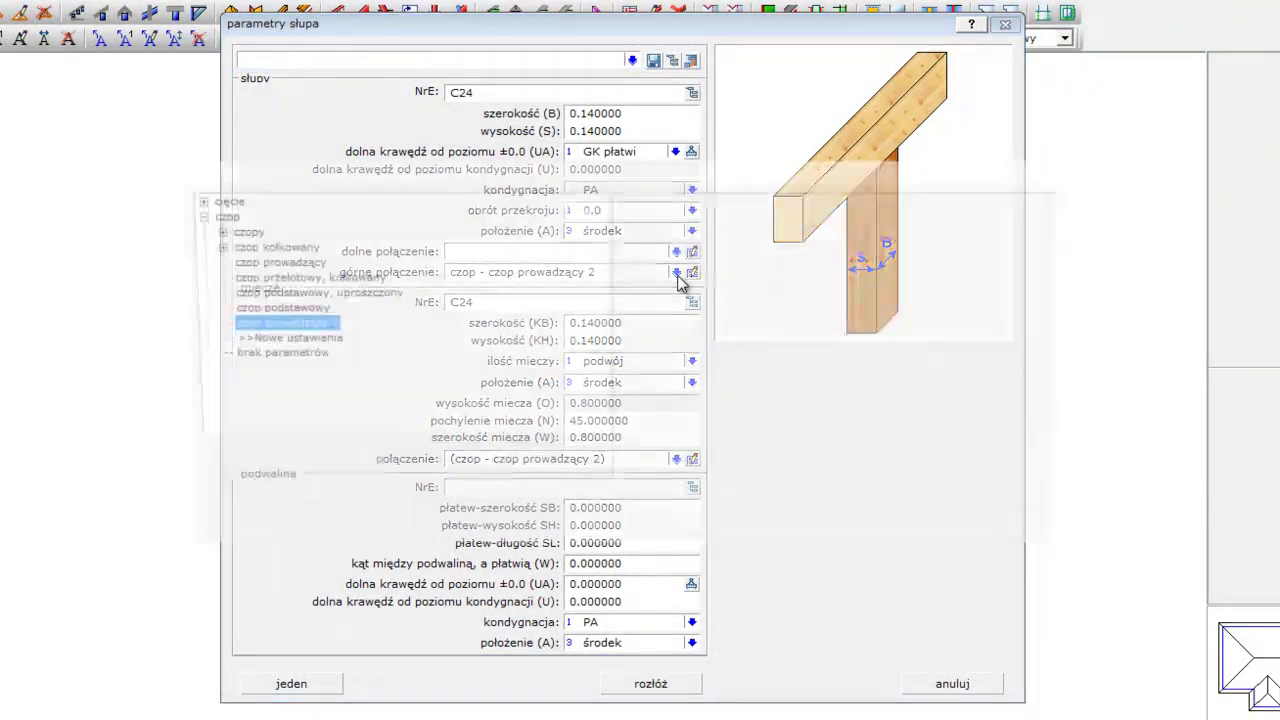
click(266, 262)
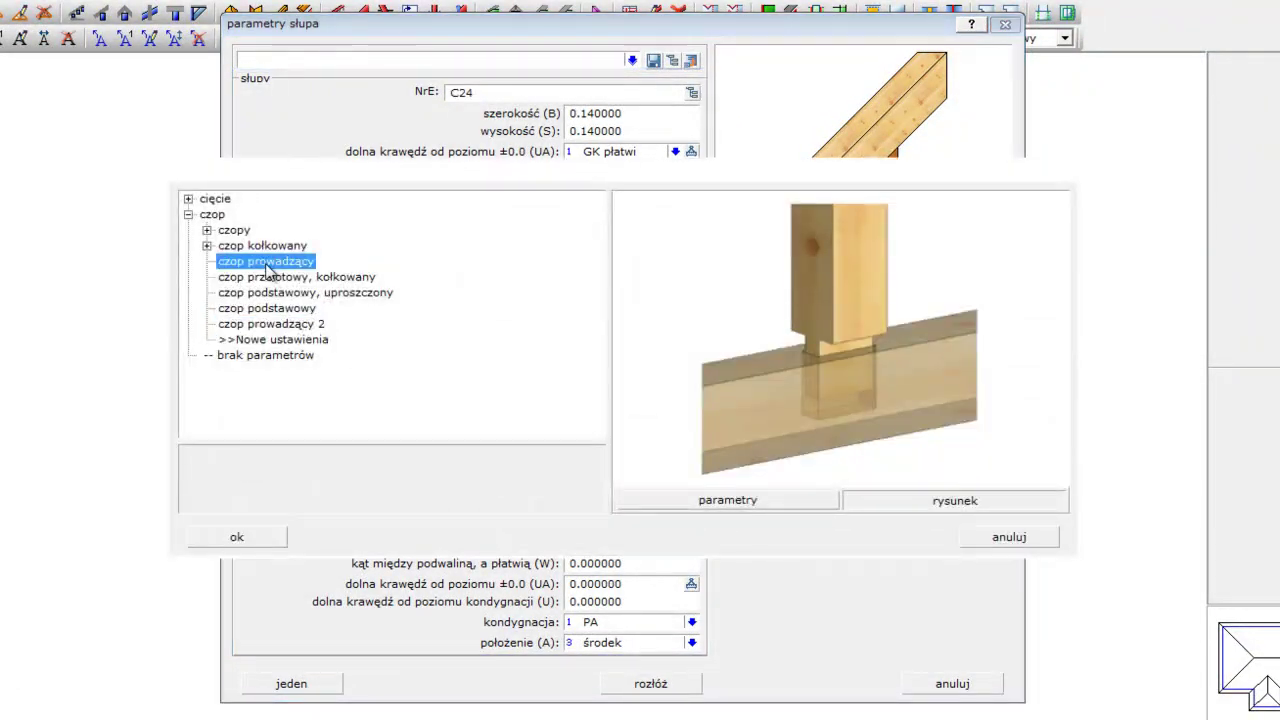
click(268, 309)
click(260, 535)
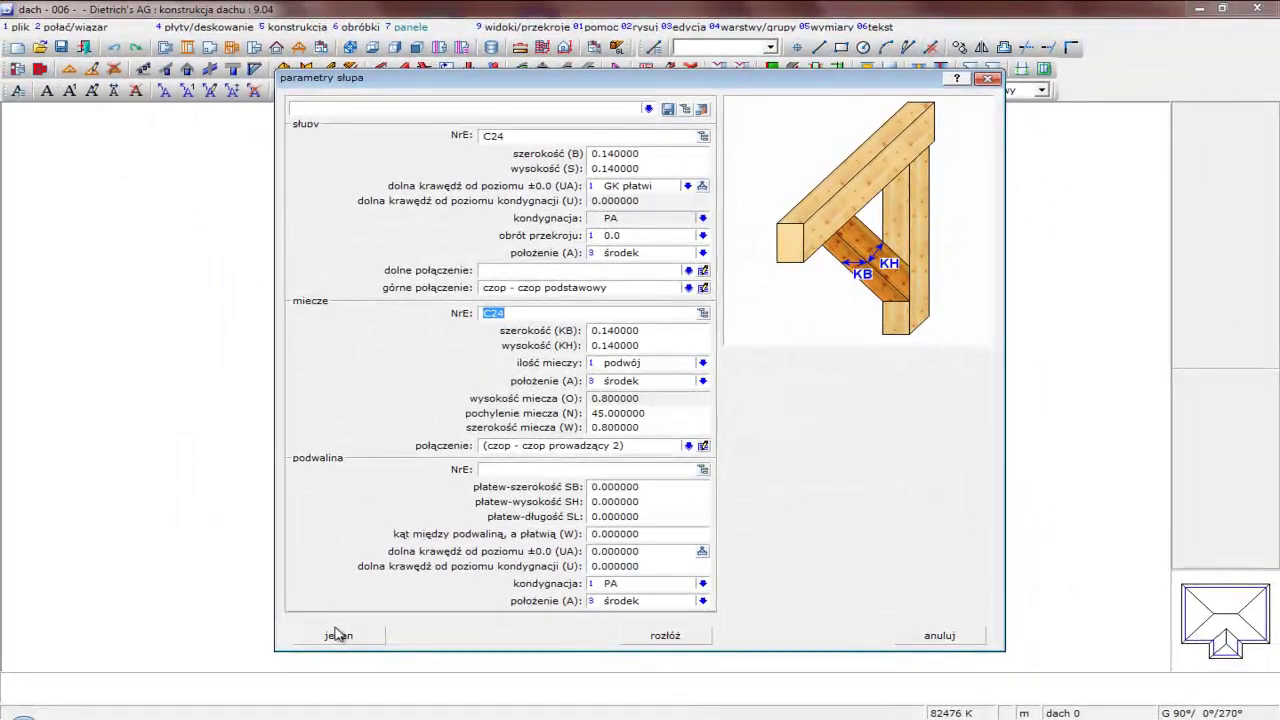
click(337, 636)
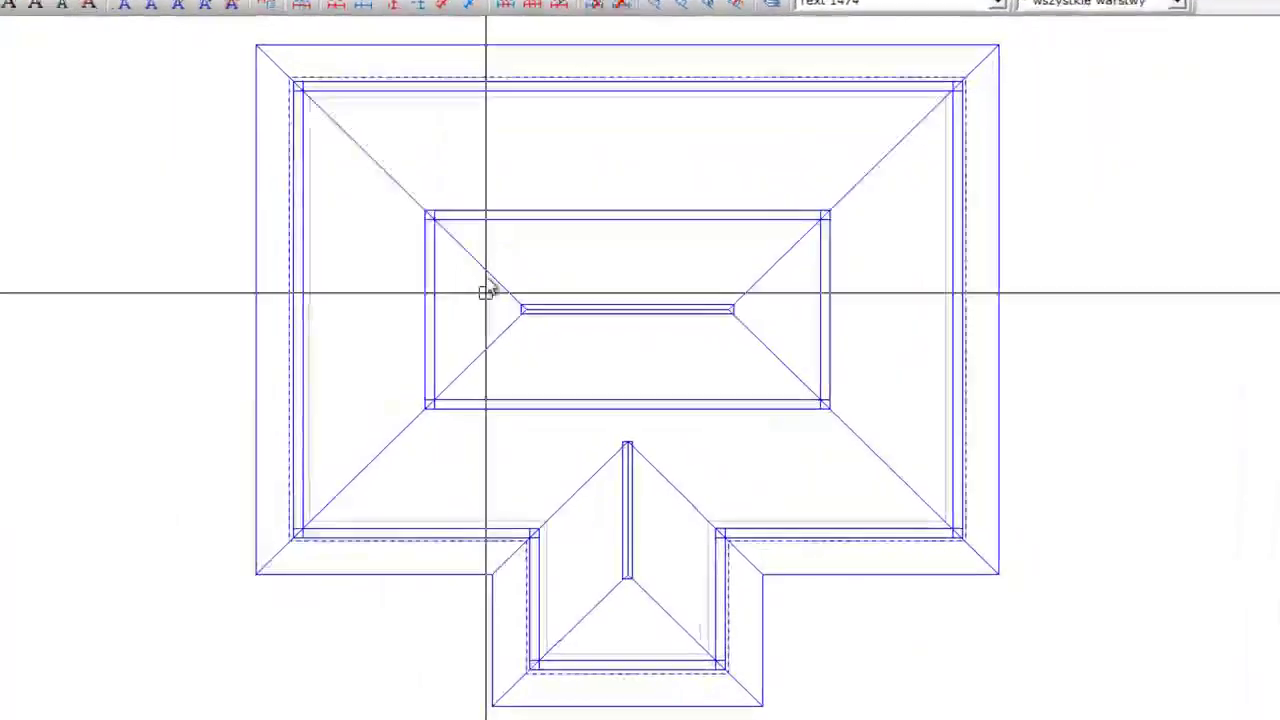
- Place posts under the intermediate purlin frame at zero offset and show the roof isometrically
click(494, 397)
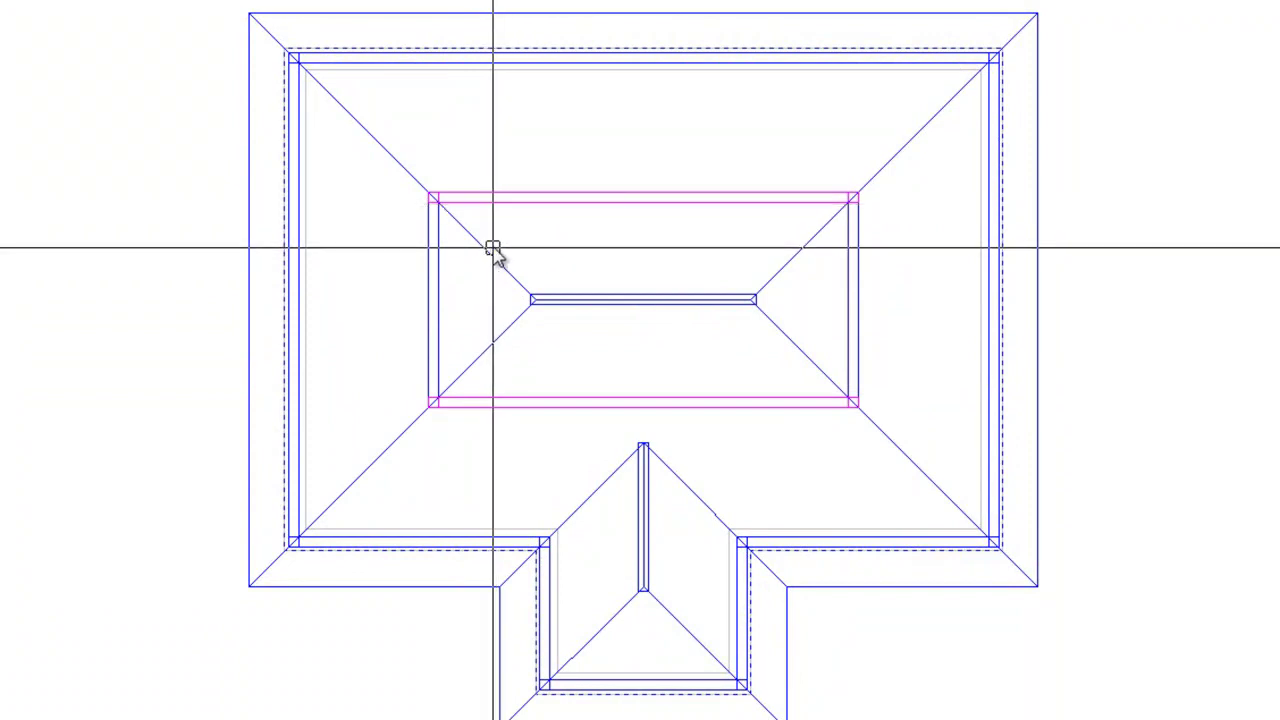
click(428, 196)
click(443, 226)
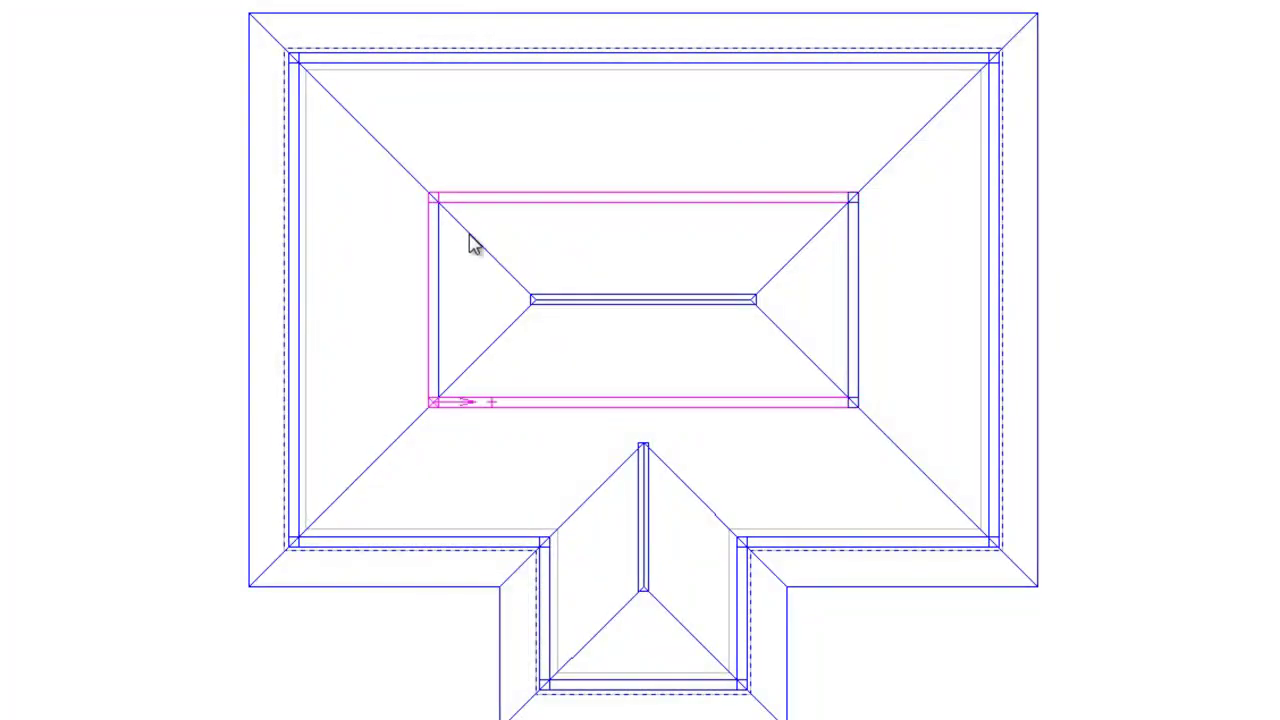
click(471, 243)
click(612, 374)
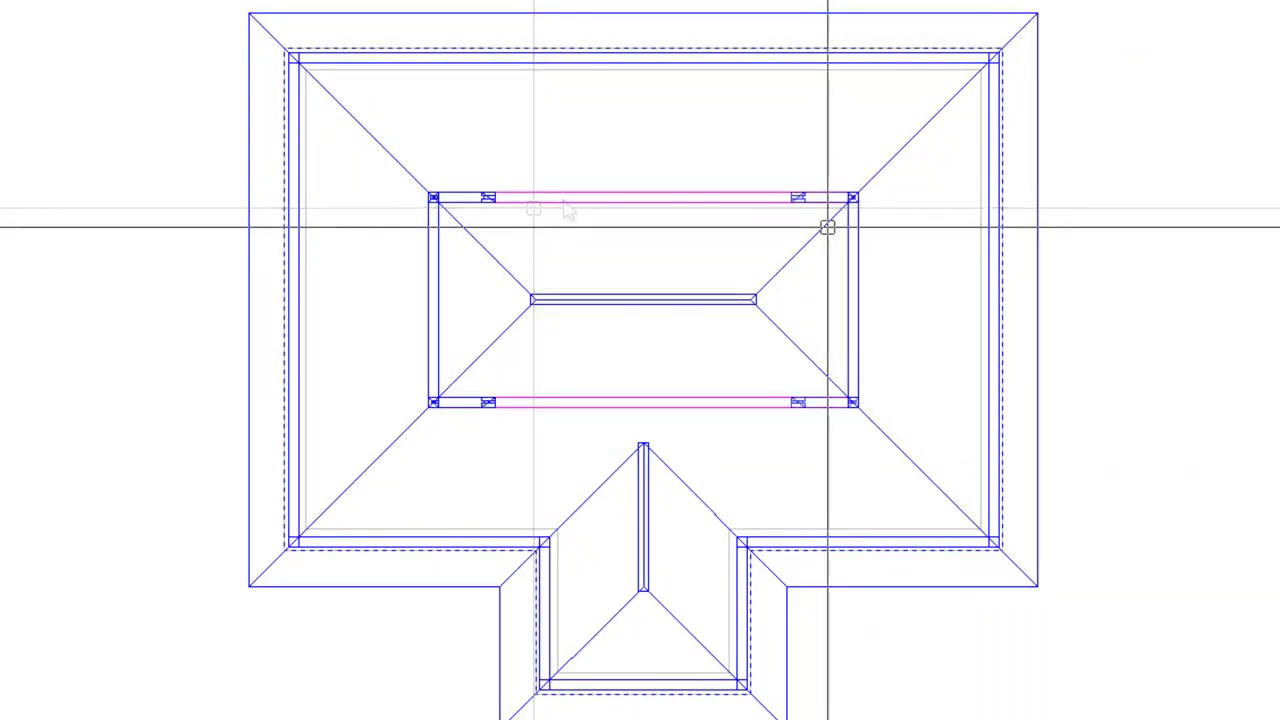
key(Escape)
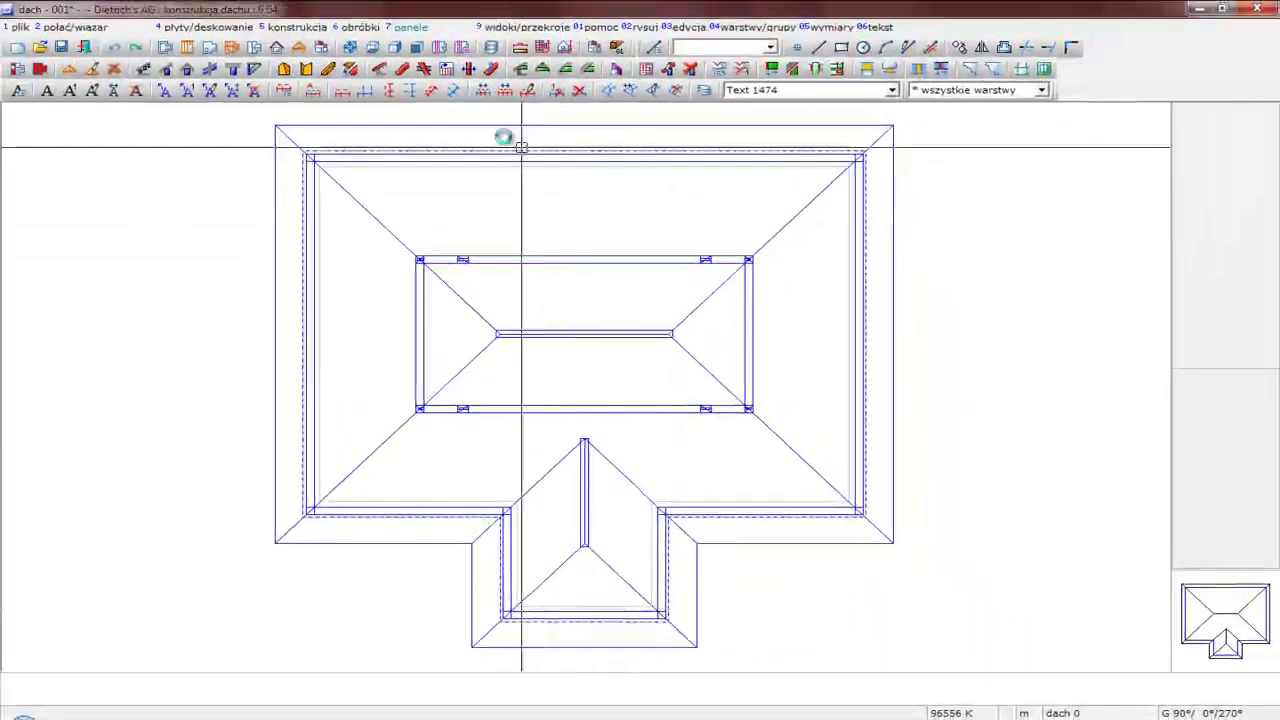
click(350, 47)
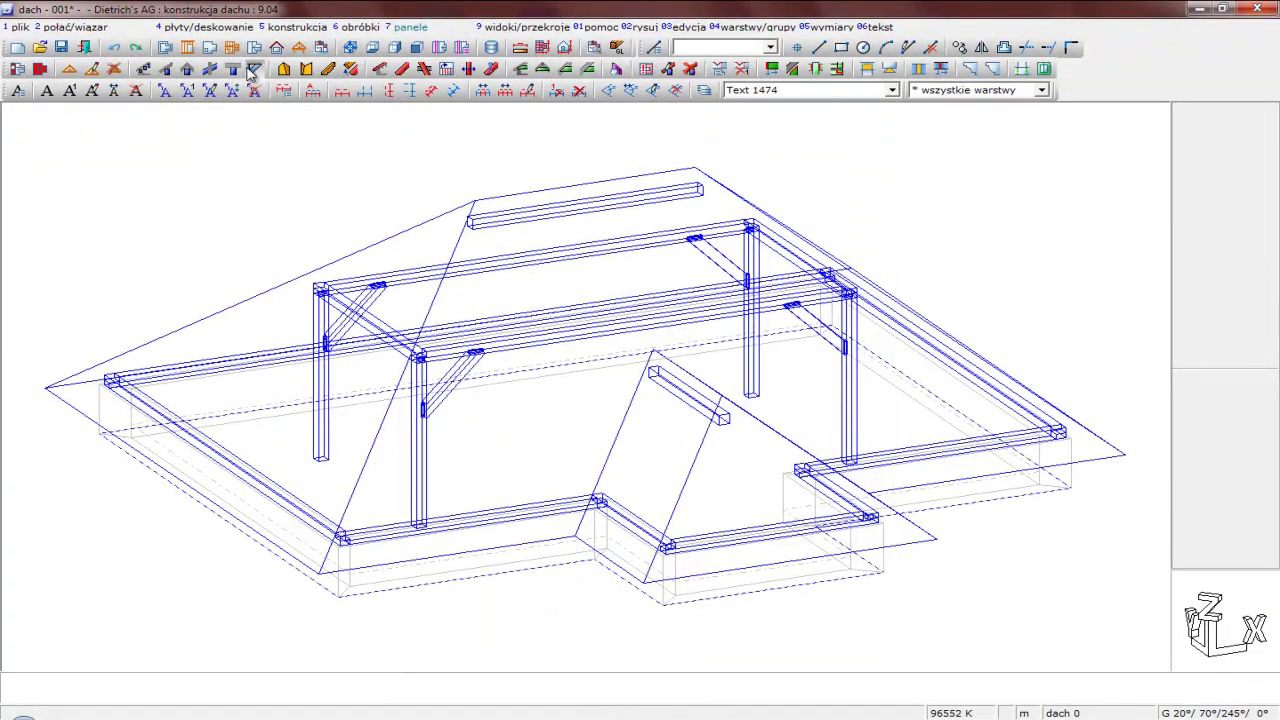
- Add 0.8-high 45° C24 knee braces from each post to the purlin above it
click(250, 70)
click(336, 589)
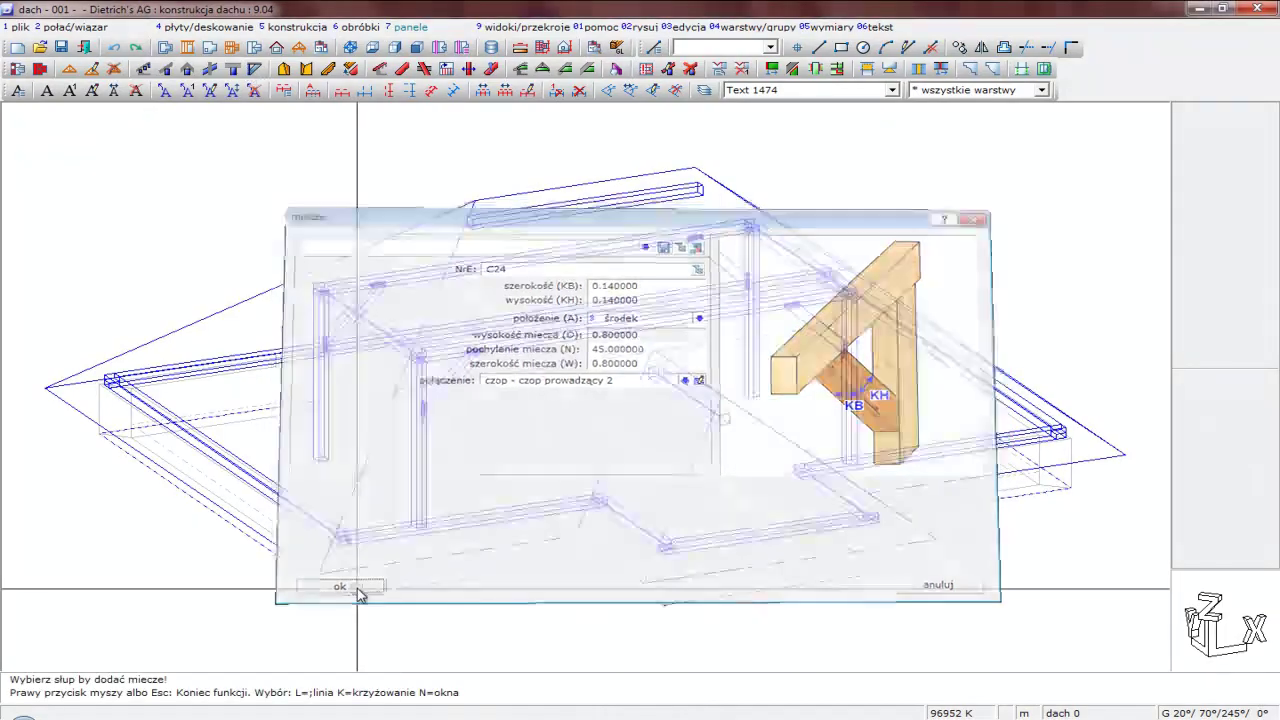
click(409, 418)
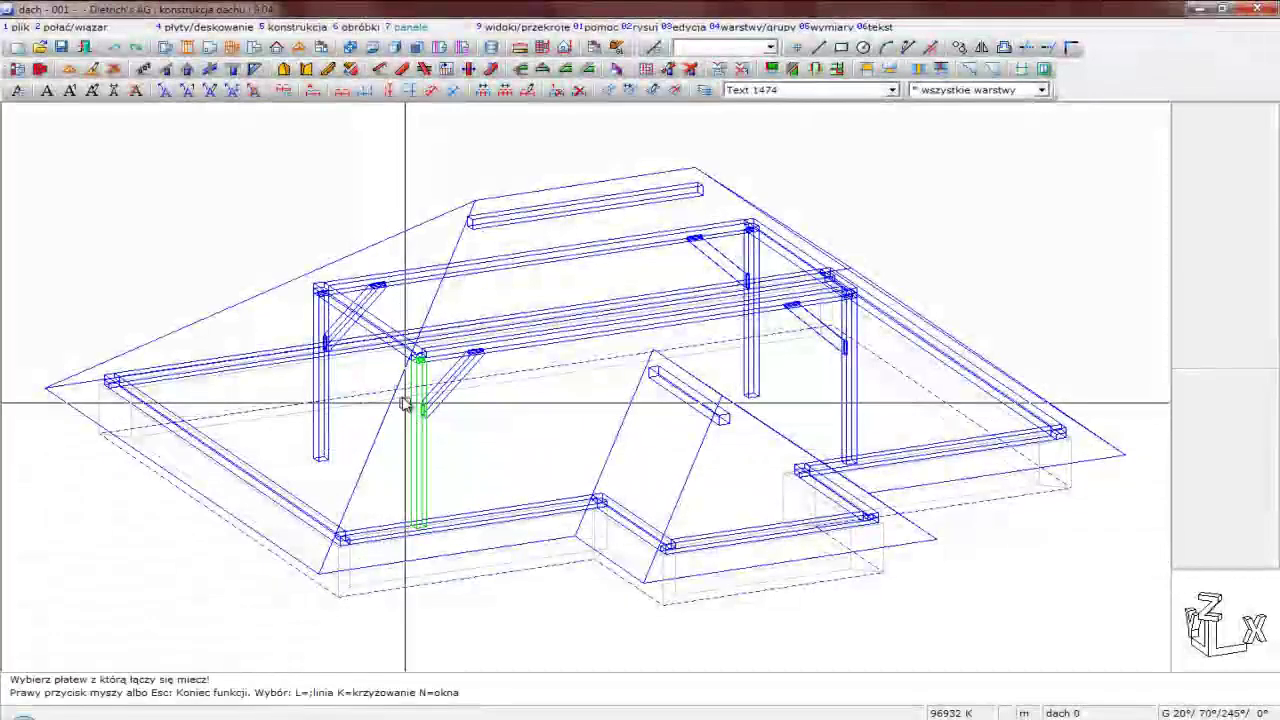
click(393, 343)
click(337, 363)
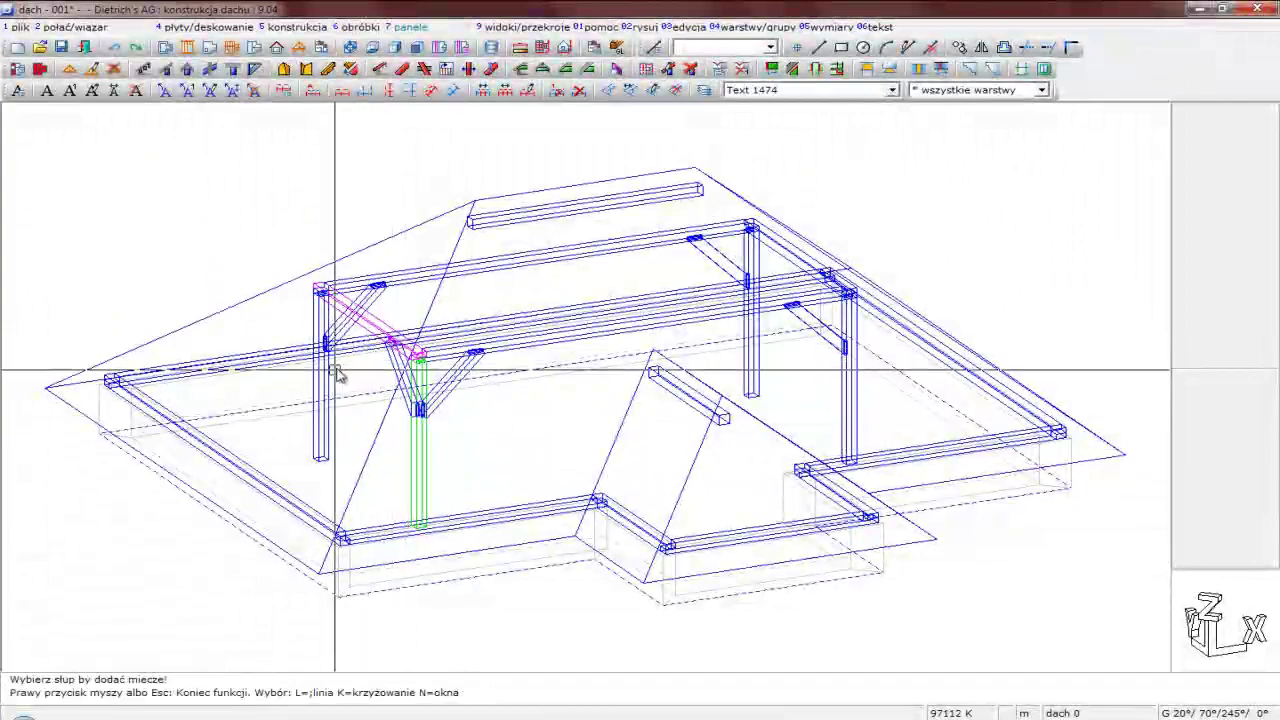
click(328, 385)
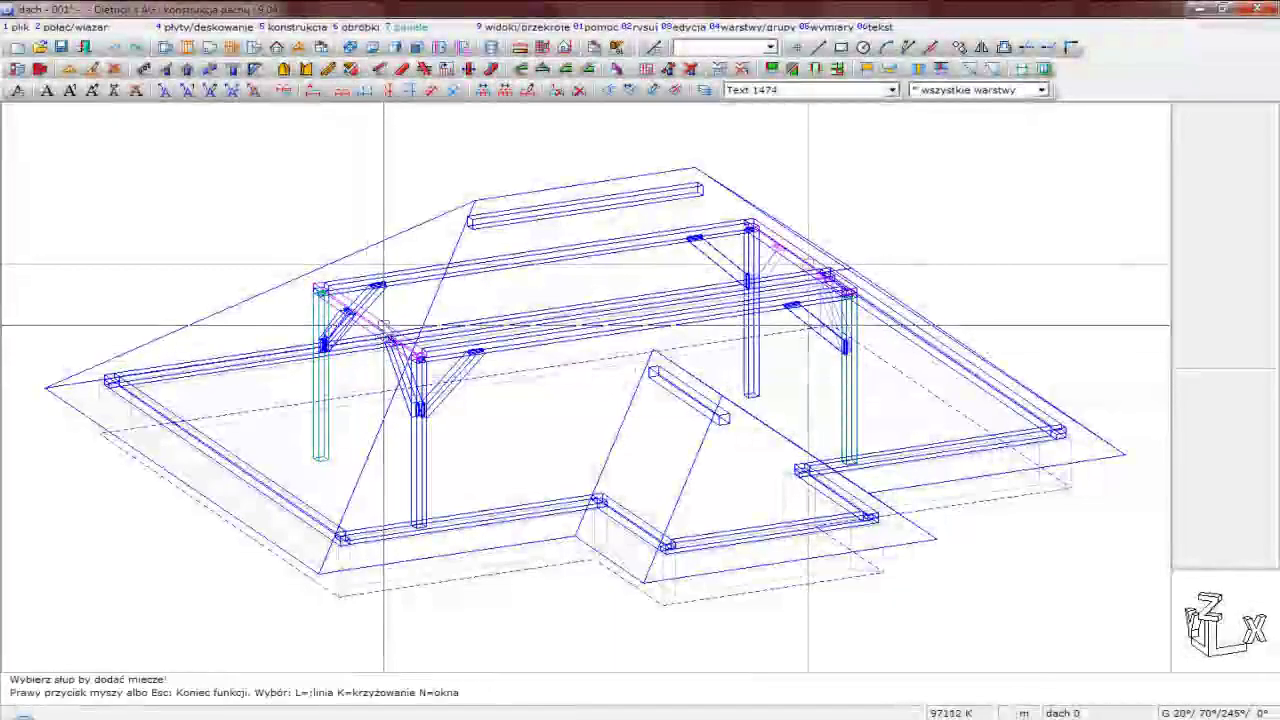
- Generate C24 hip rafters on all hips and valley rafters on both valleys
click(380, 68)
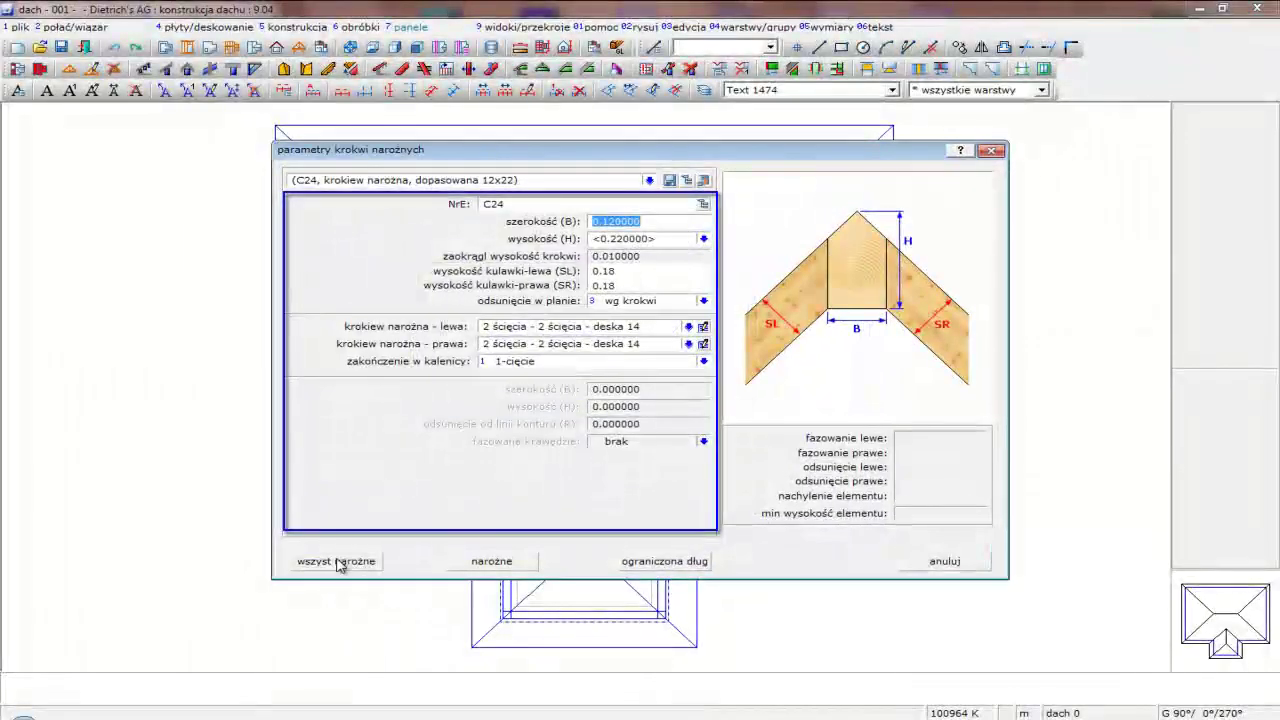
click(337, 561)
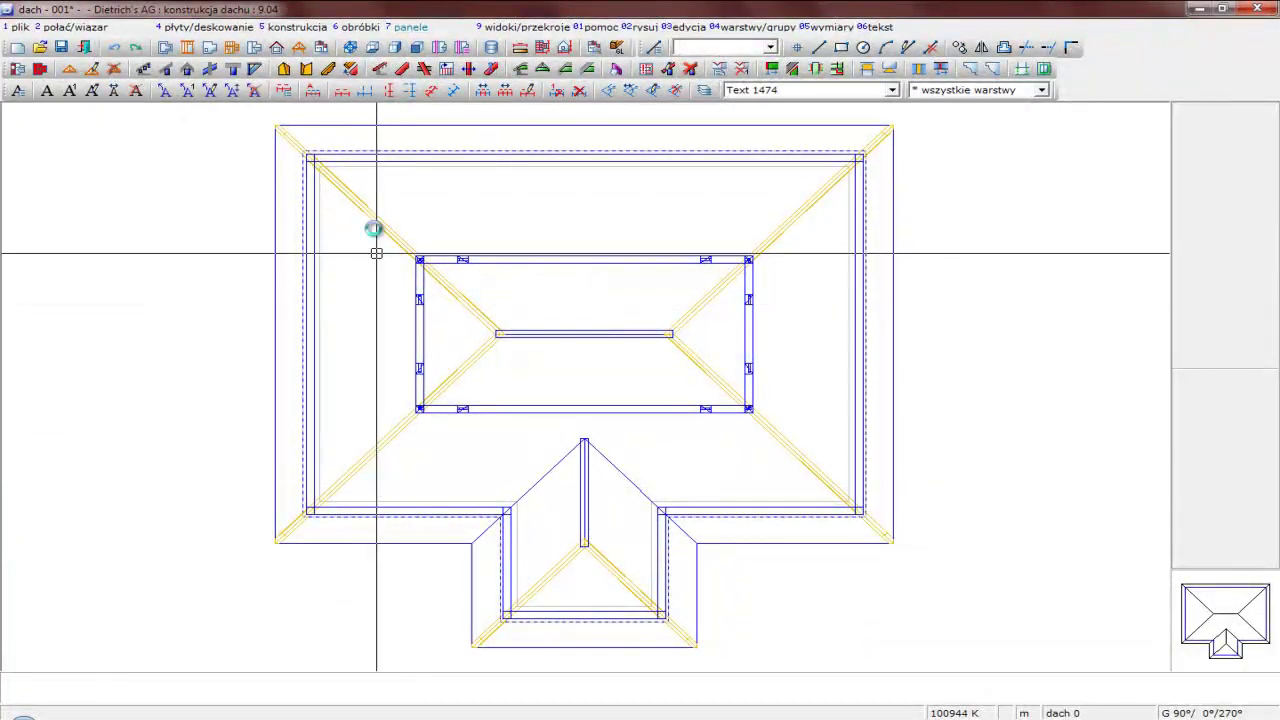
click(312, 84)
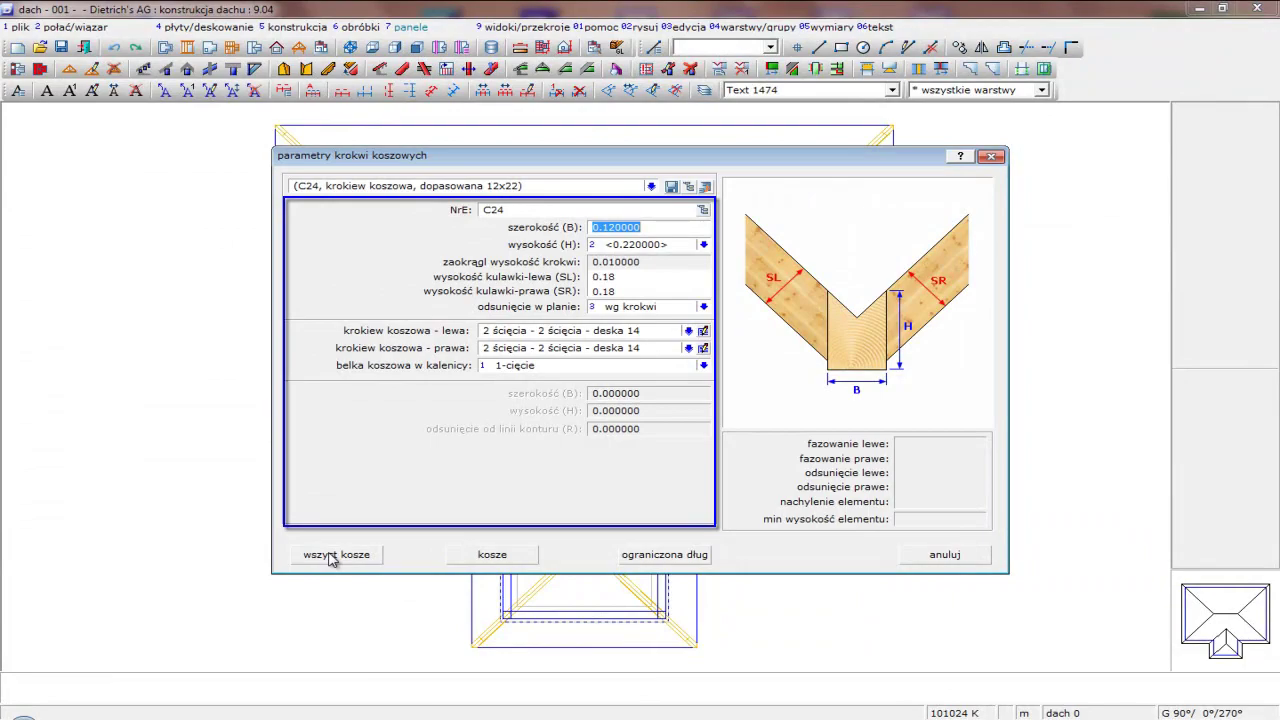
click(332, 557)
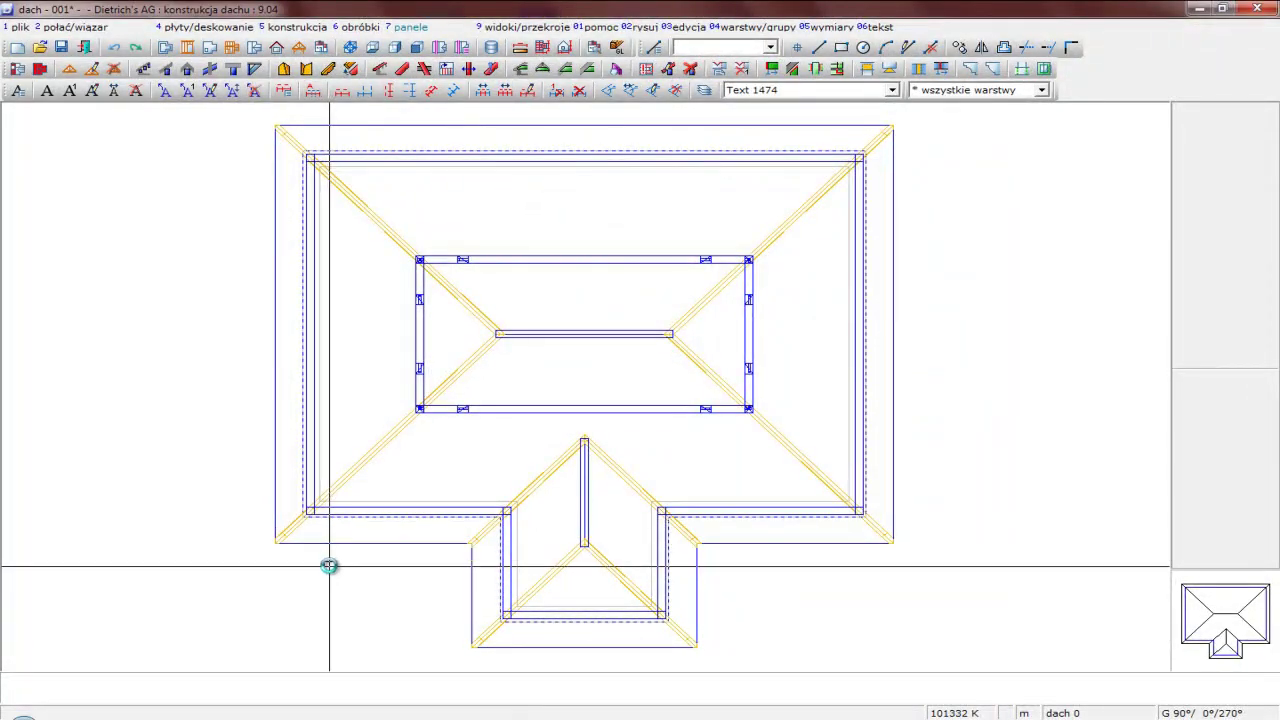
click(401, 68)
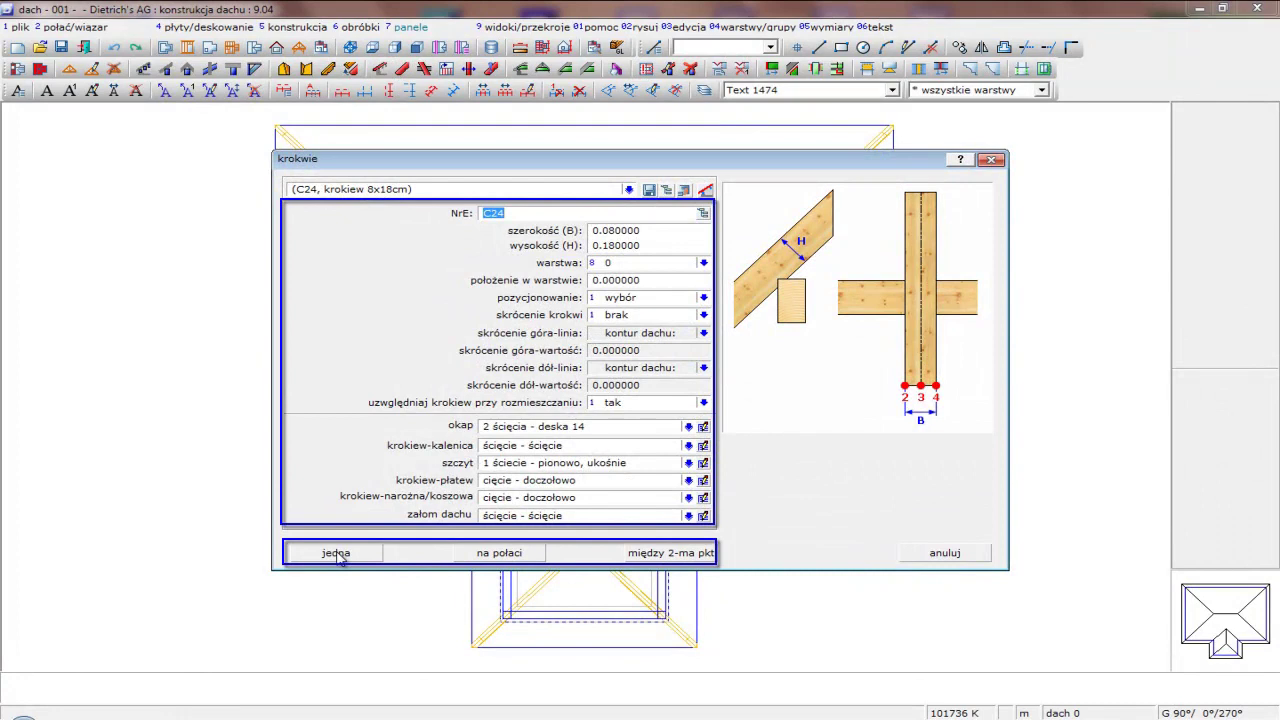
- Lay 12 common rafters across the main rear roof plane at 0.846 spacing
click(493, 552)
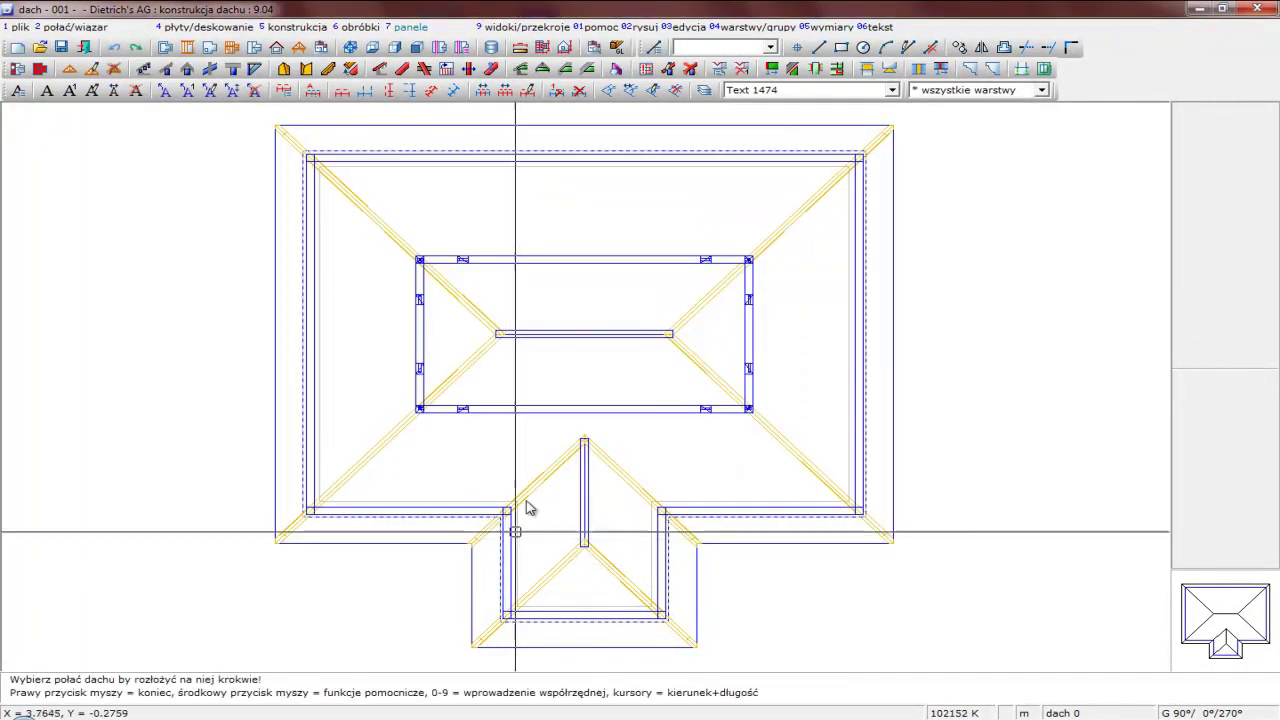
click(571, 224)
click(572, 226)
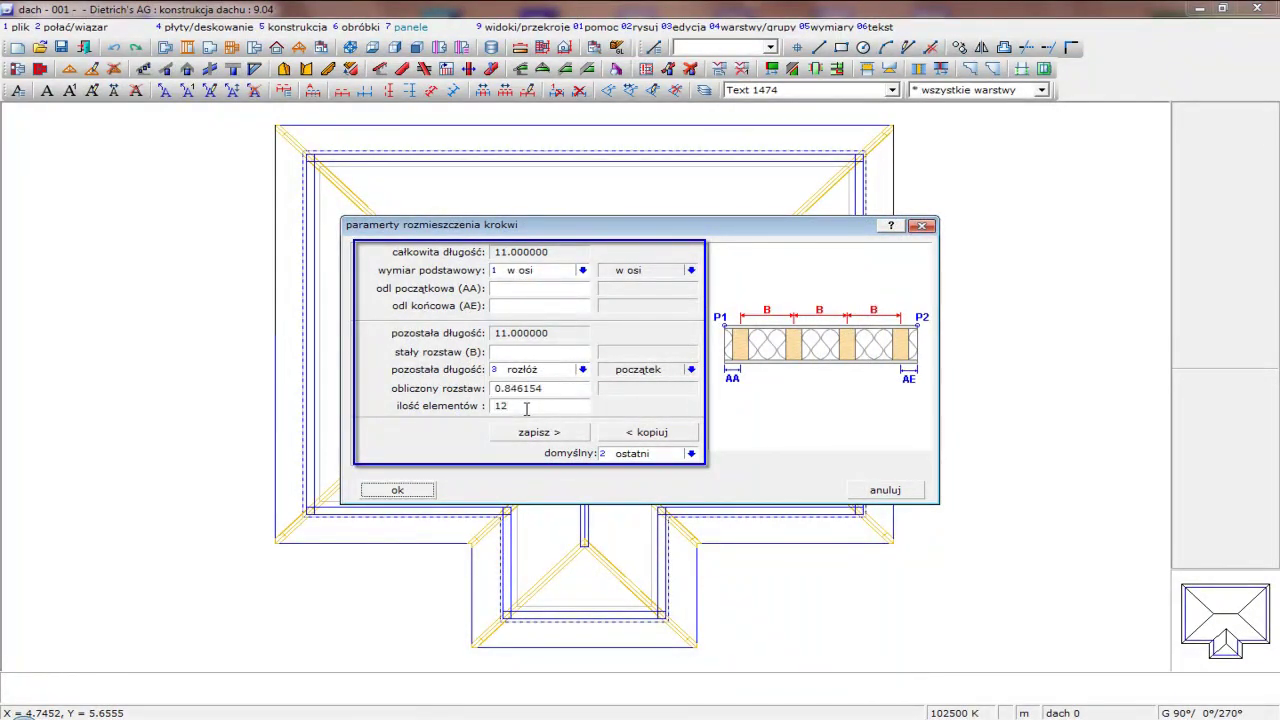
click(398, 490)
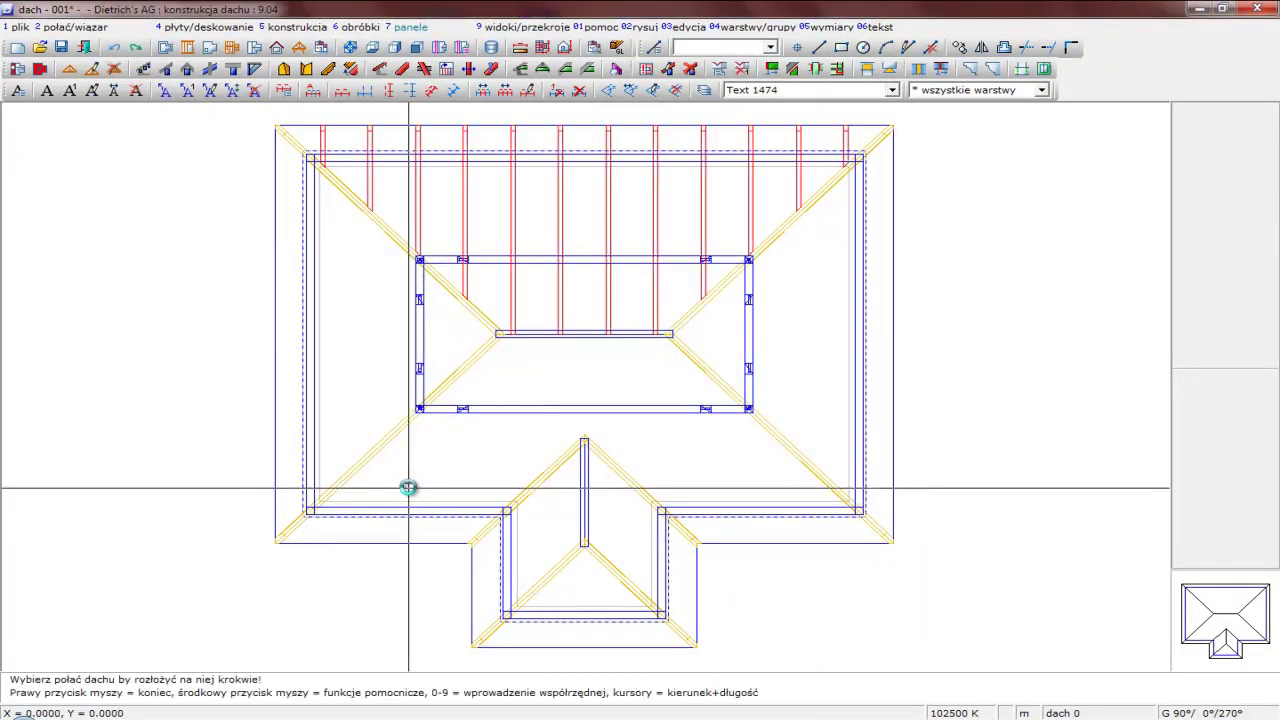
- Fill the left hip plane and the front triangular gable plane with rafters
click(409, 479)
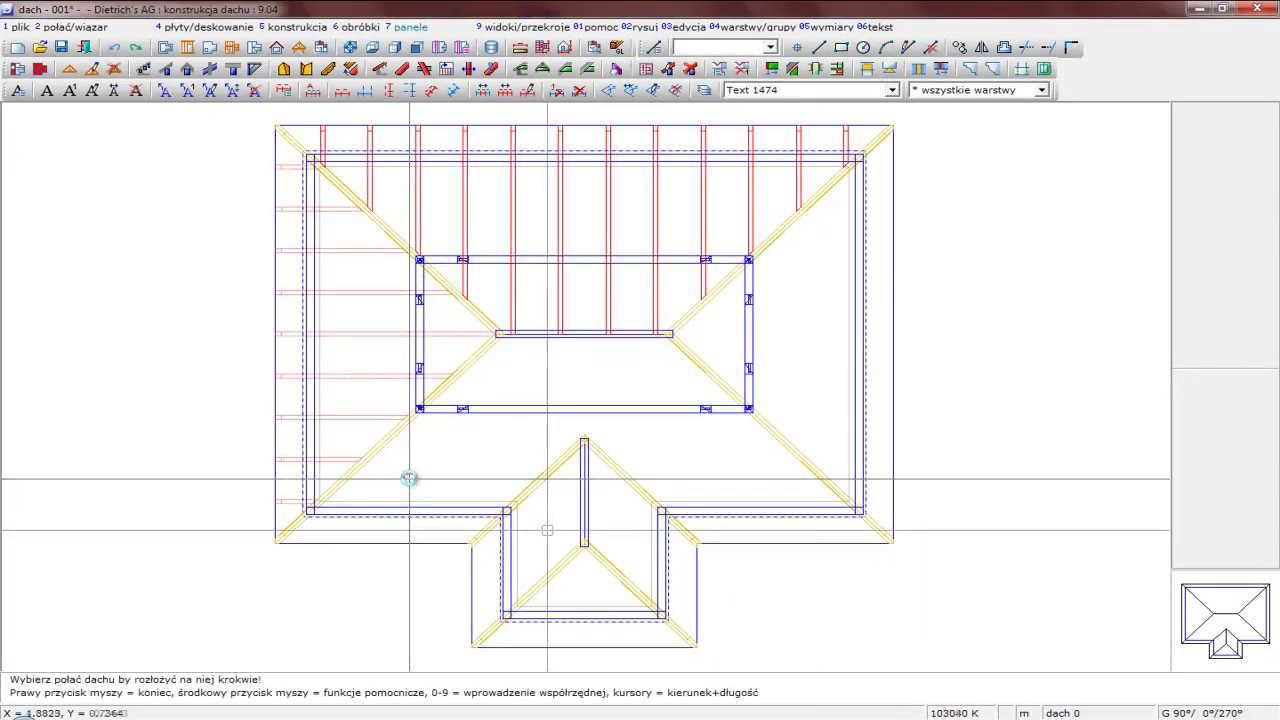
click(548, 531)
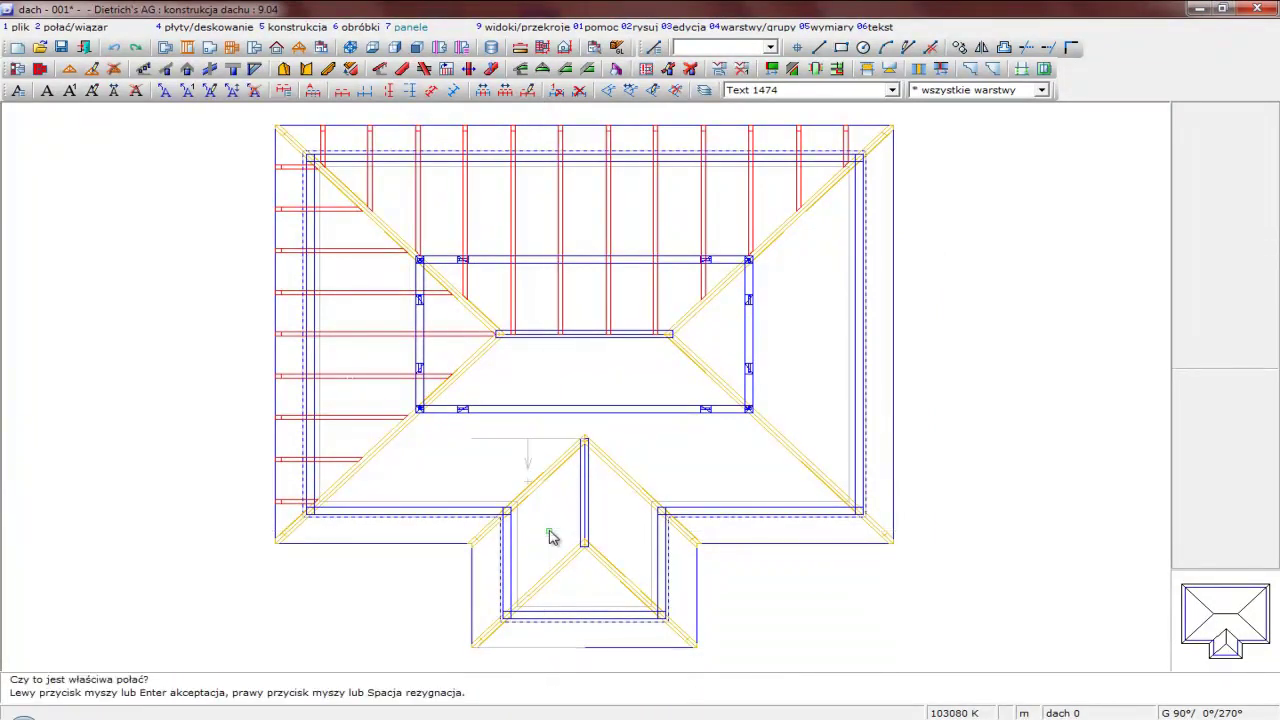
click(582, 584)
click(585, 588)
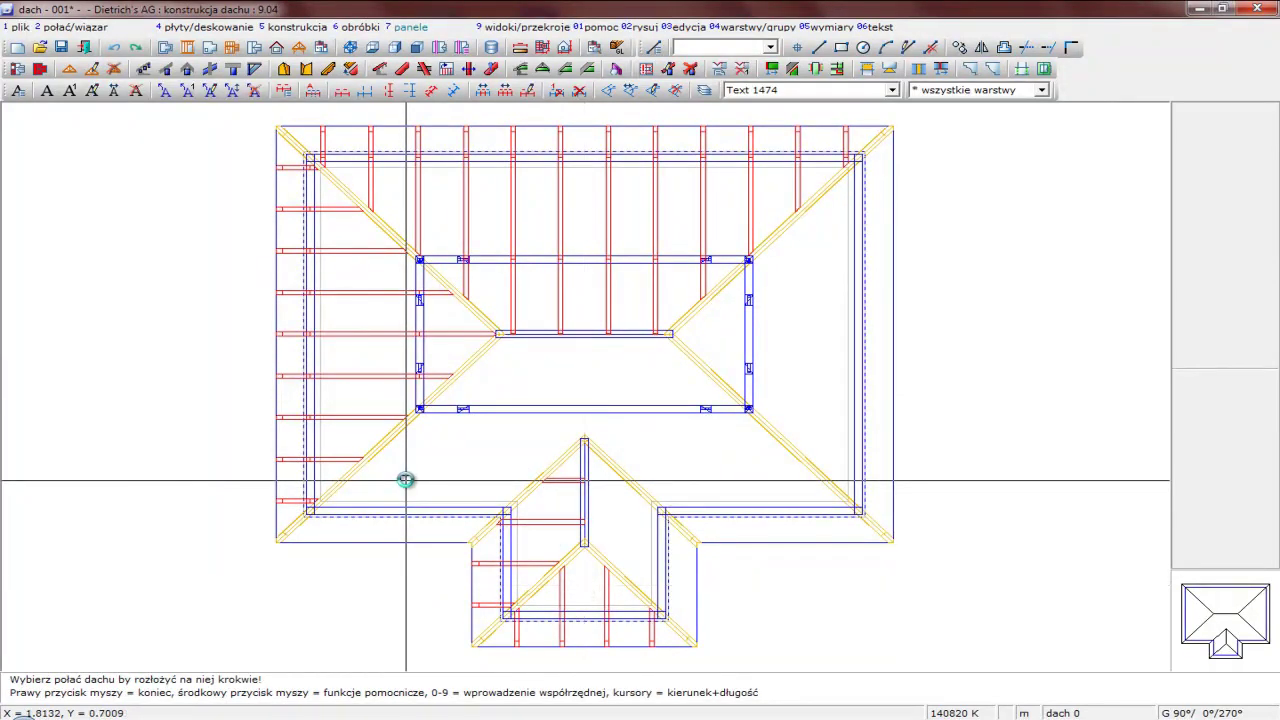
right_click(405, 480)
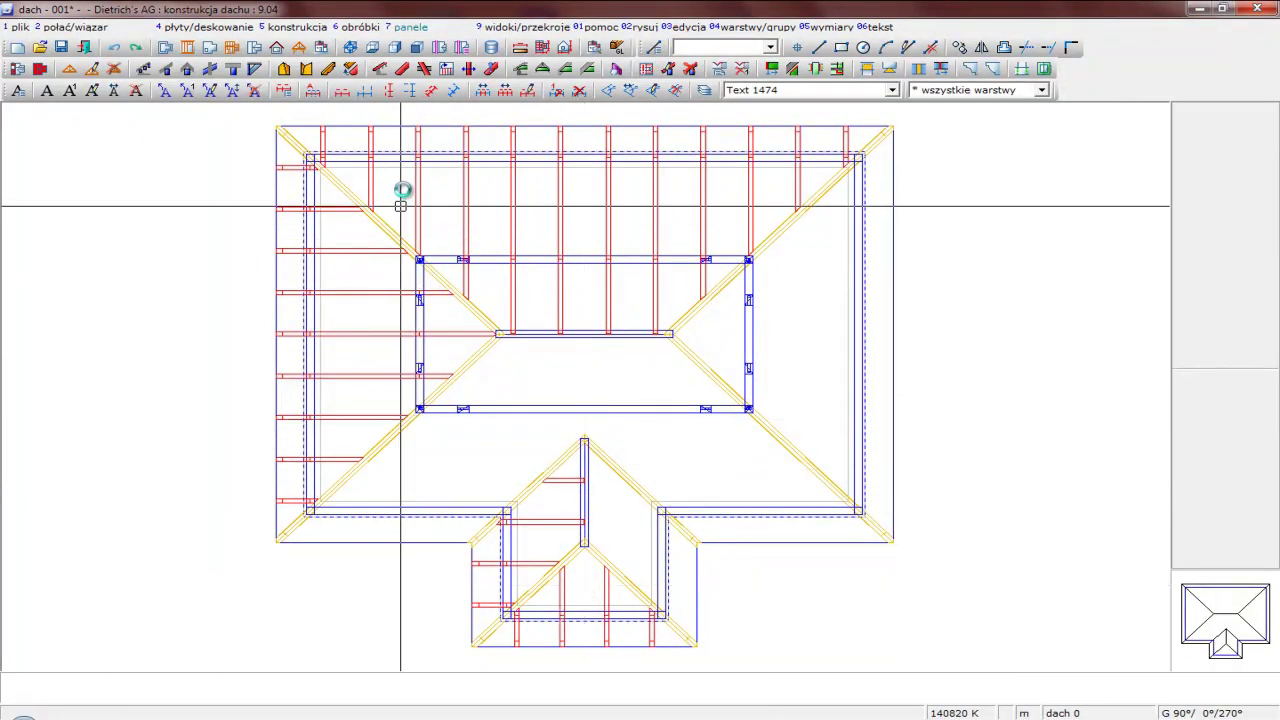
- Copy rafters coaxially from the left side to the opposite right-side planes with 'kopiuj'
click(447, 70)
click(549, 379)
click(549, 379)
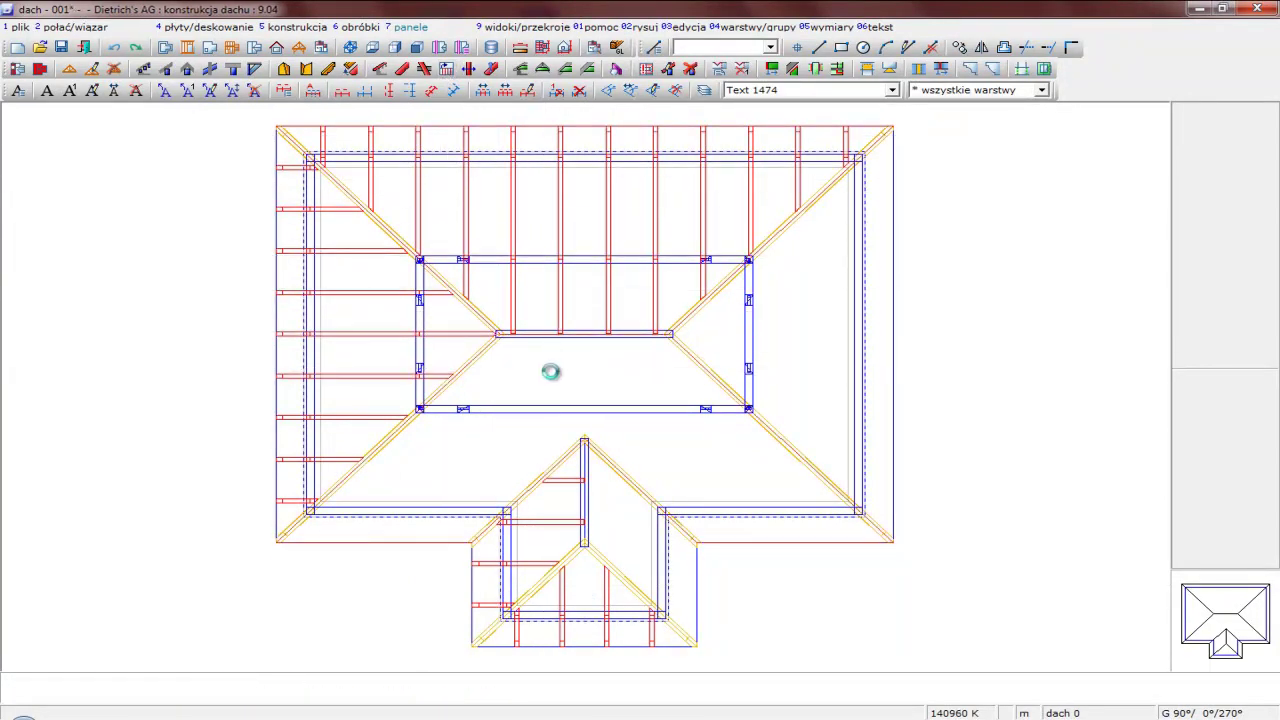
click(452, 314)
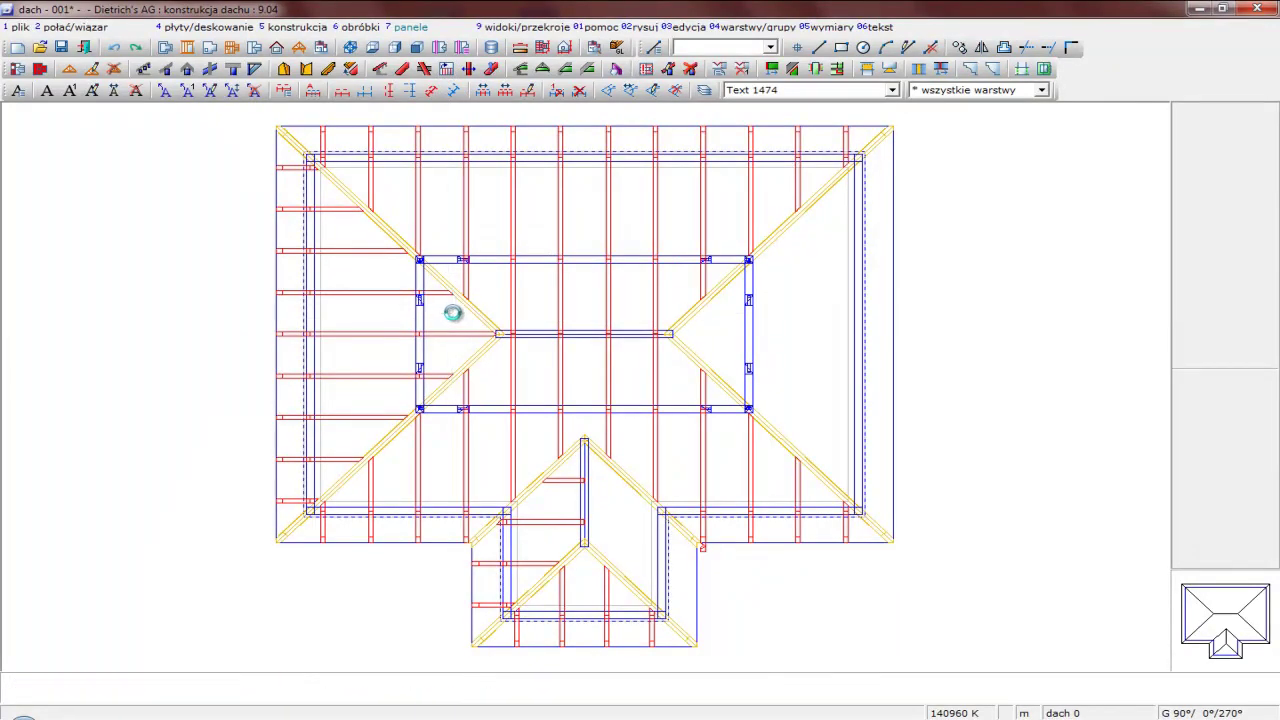
click(779, 315)
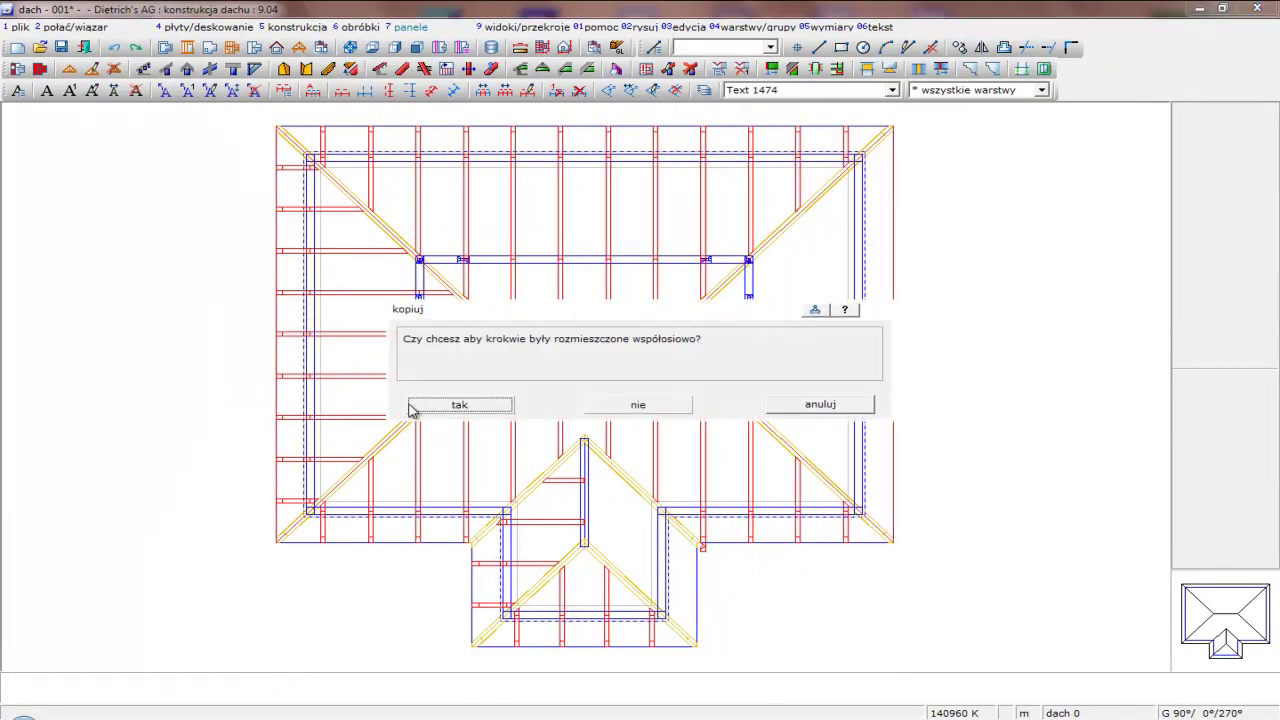
click(459, 404)
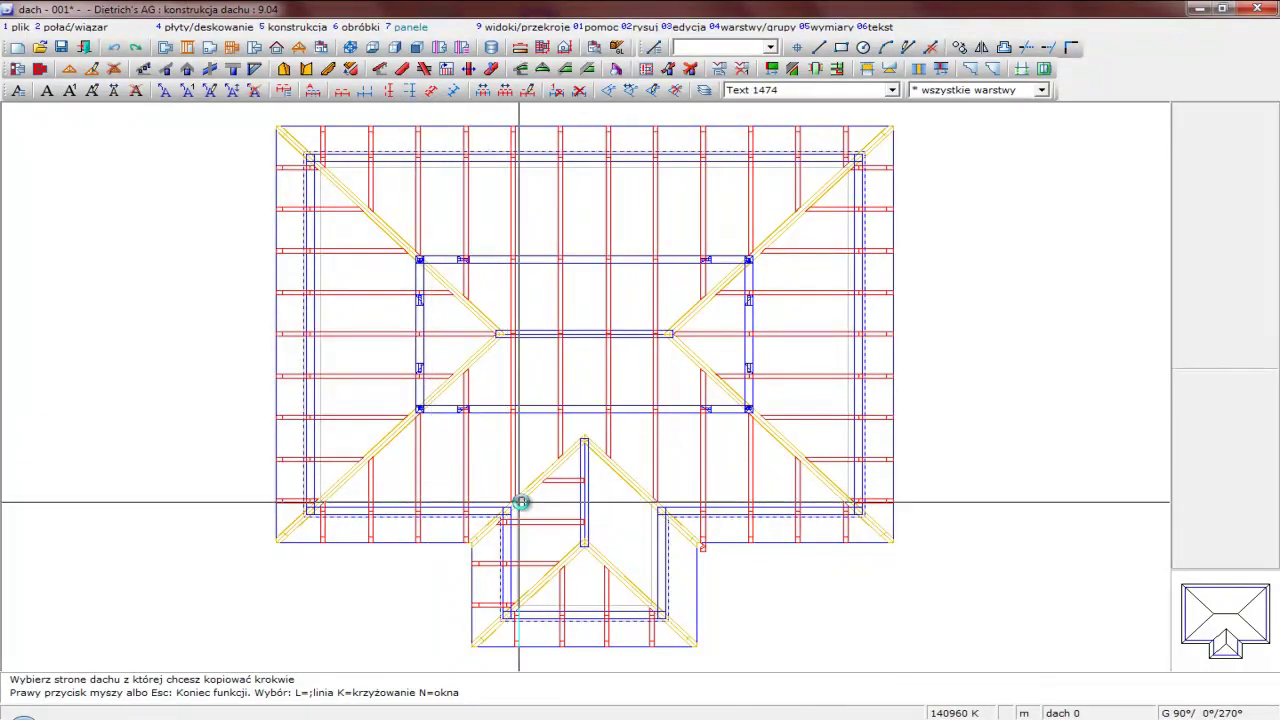
click(550, 509)
click(545, 70)
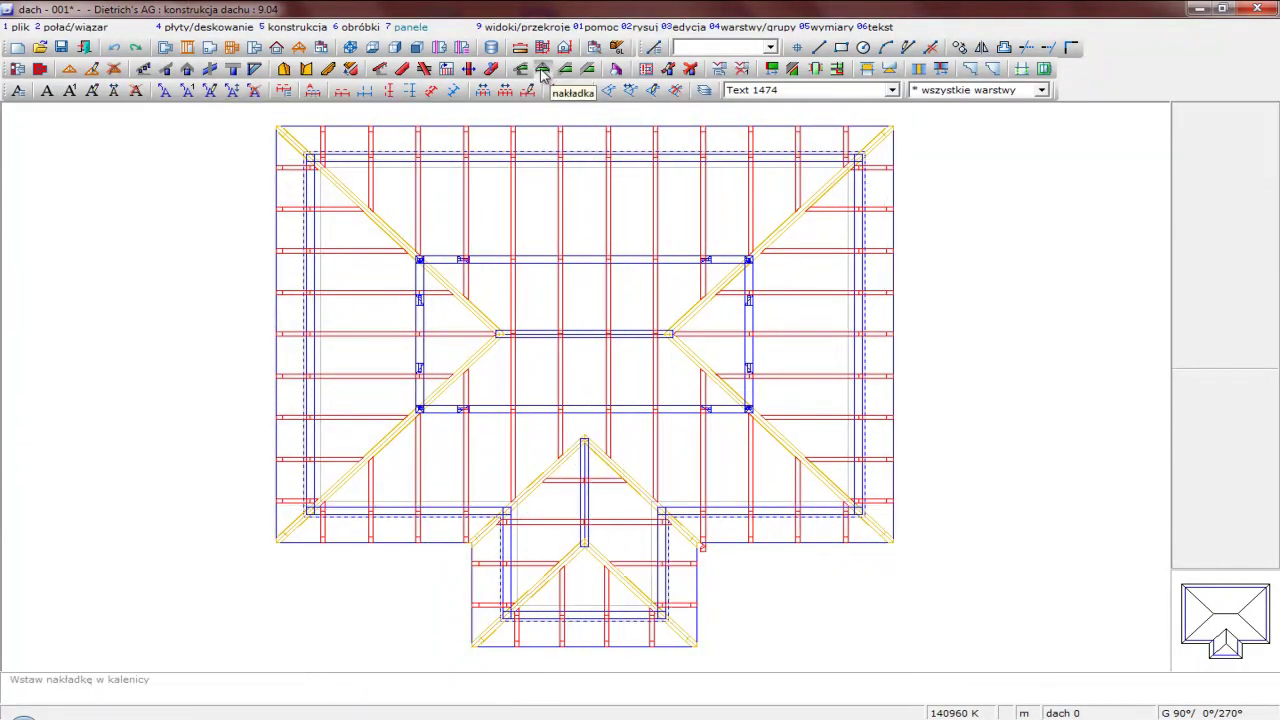
- Insert double 4×20 cm collar ties across a two-point range of the roof near the ridges
click(543, 70)
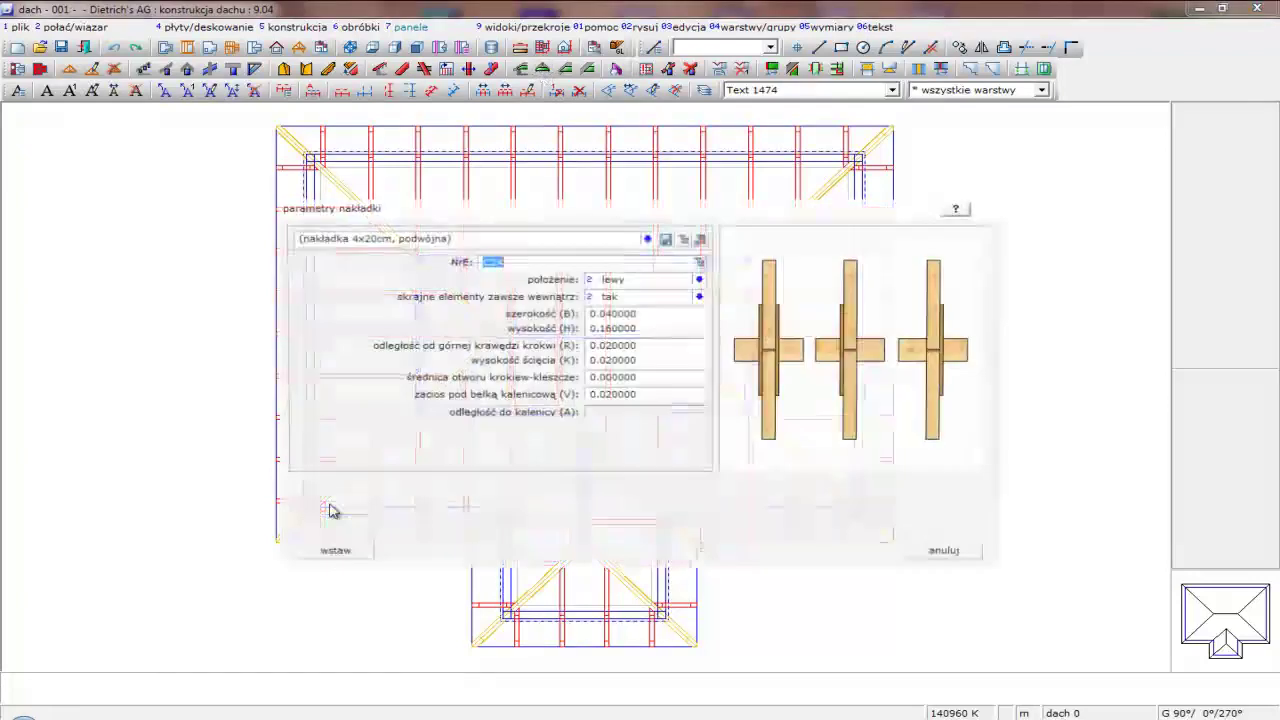
click(330, 555)
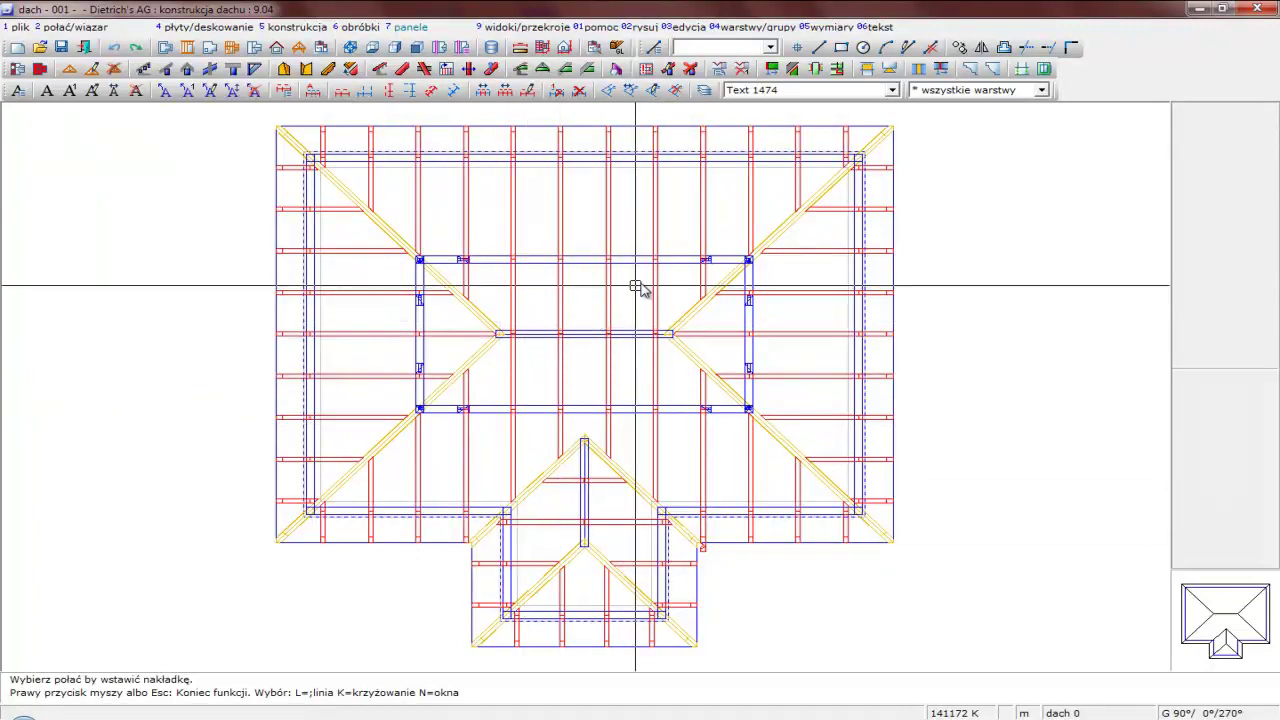
click(670, 290)
click(673, 296)
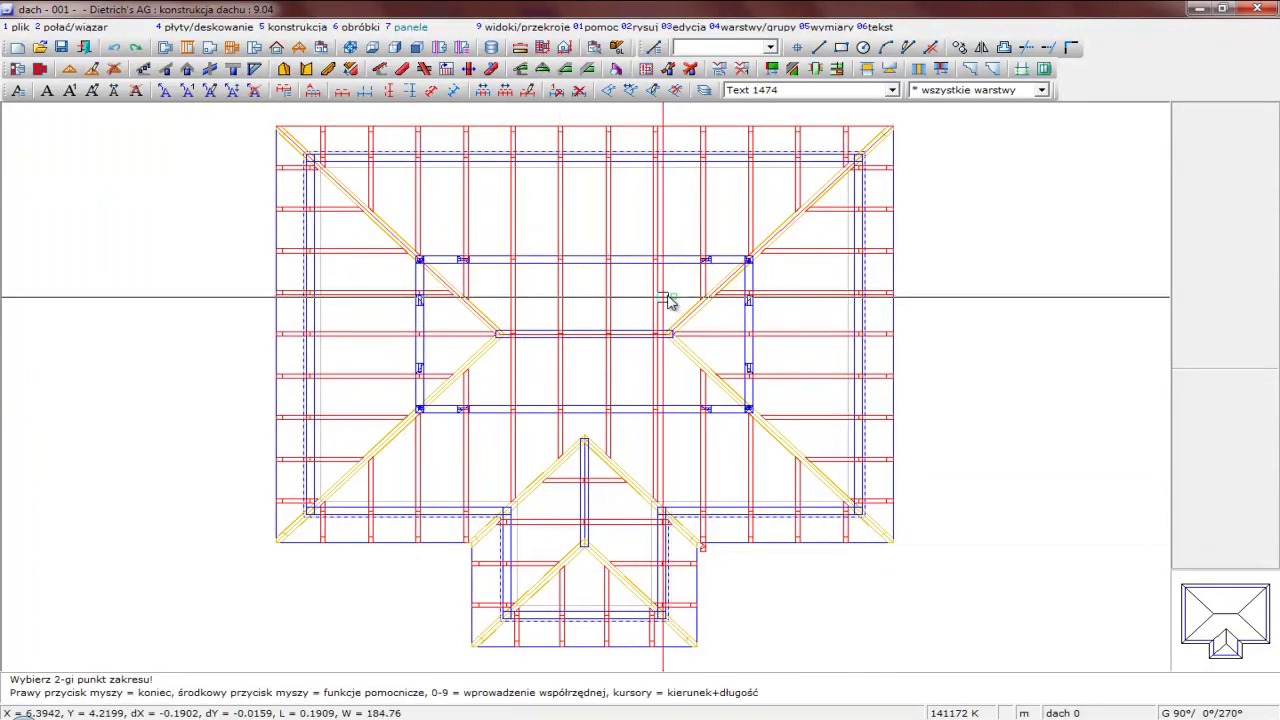
click(486, 293)
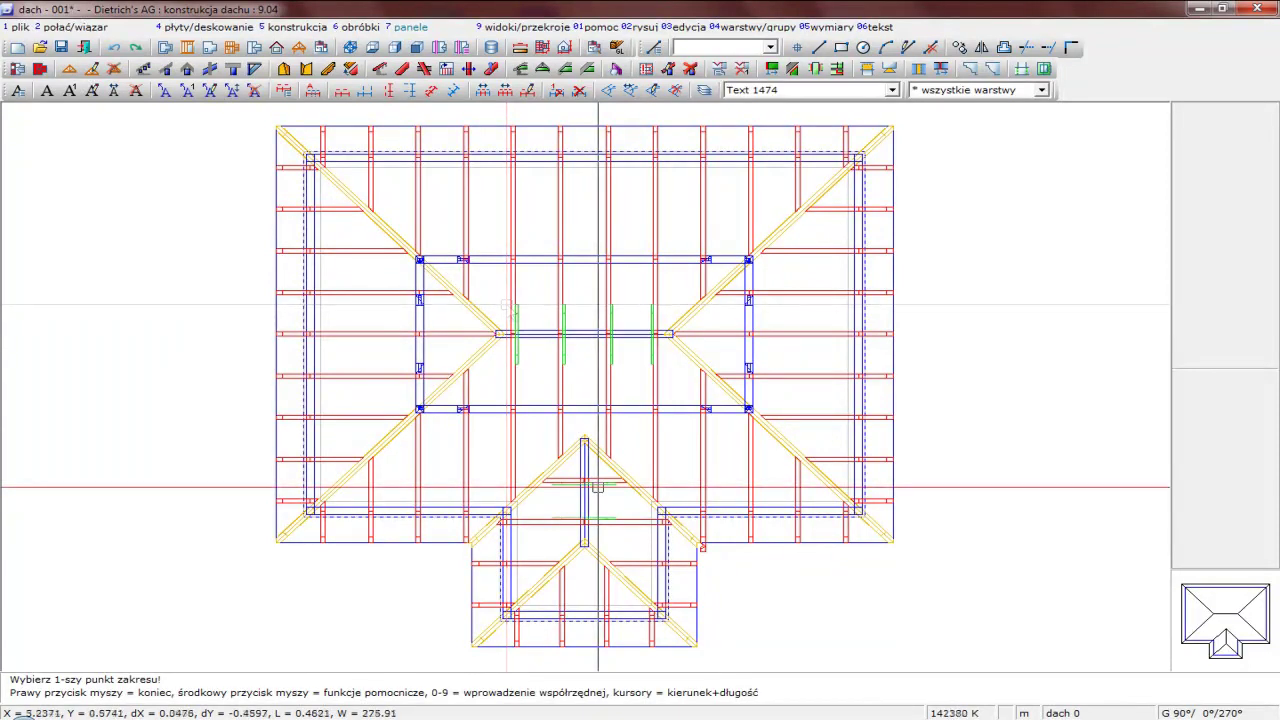
right_click(606, 514)
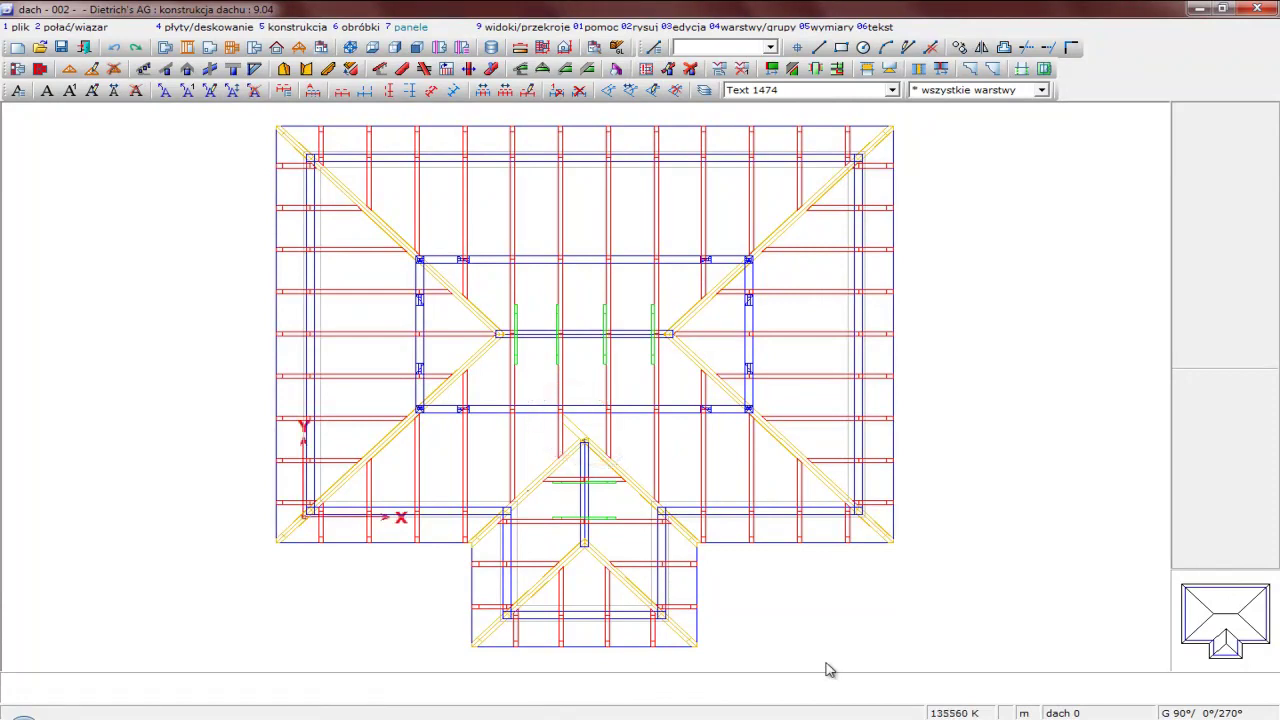
- Show the roof as a shaded OpenGL 3D render
click(619, 54)
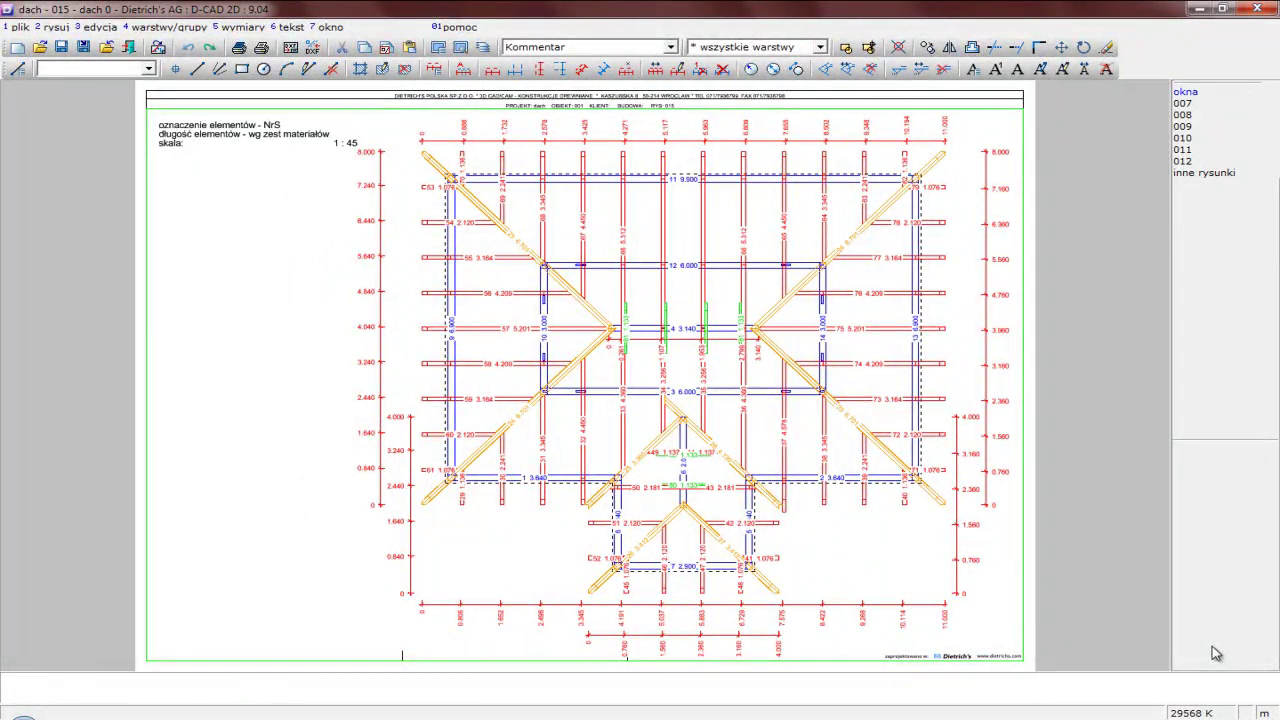
- View drawings 007–012 in turn: roof plan, then beam, hip, valley and jack rafter element drawings
click(1199, 116)
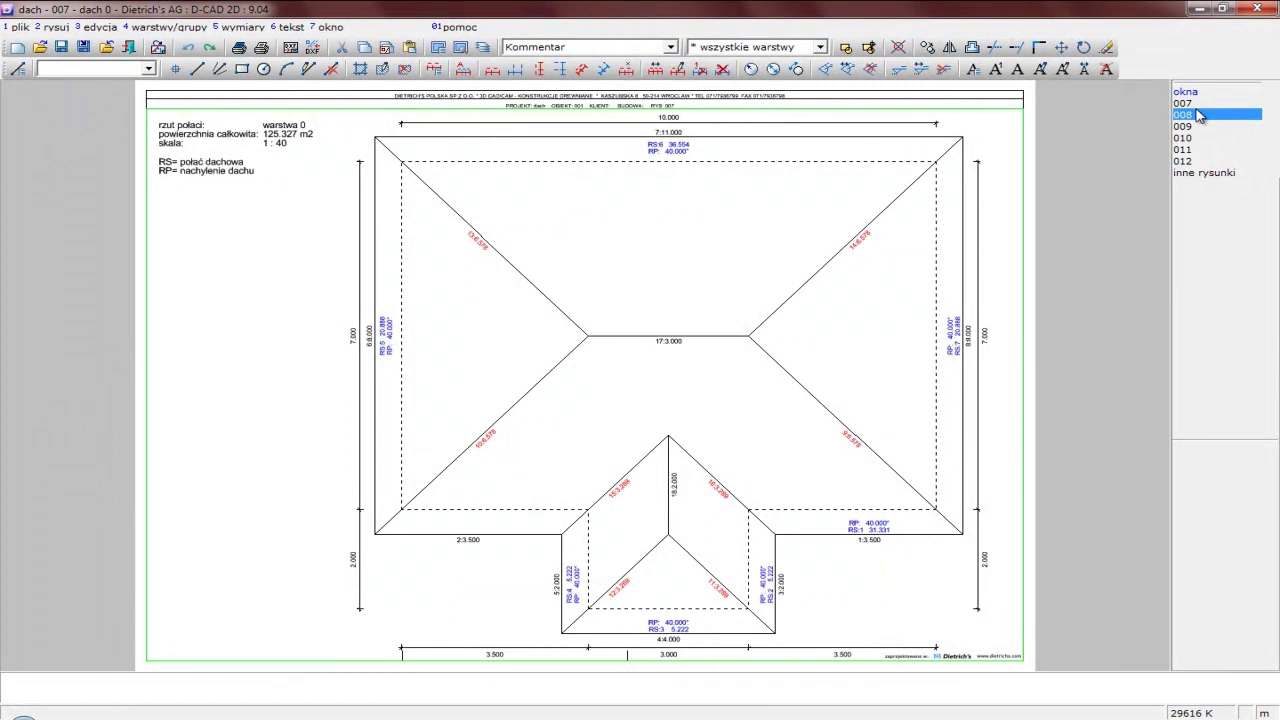
click(1199, 116)
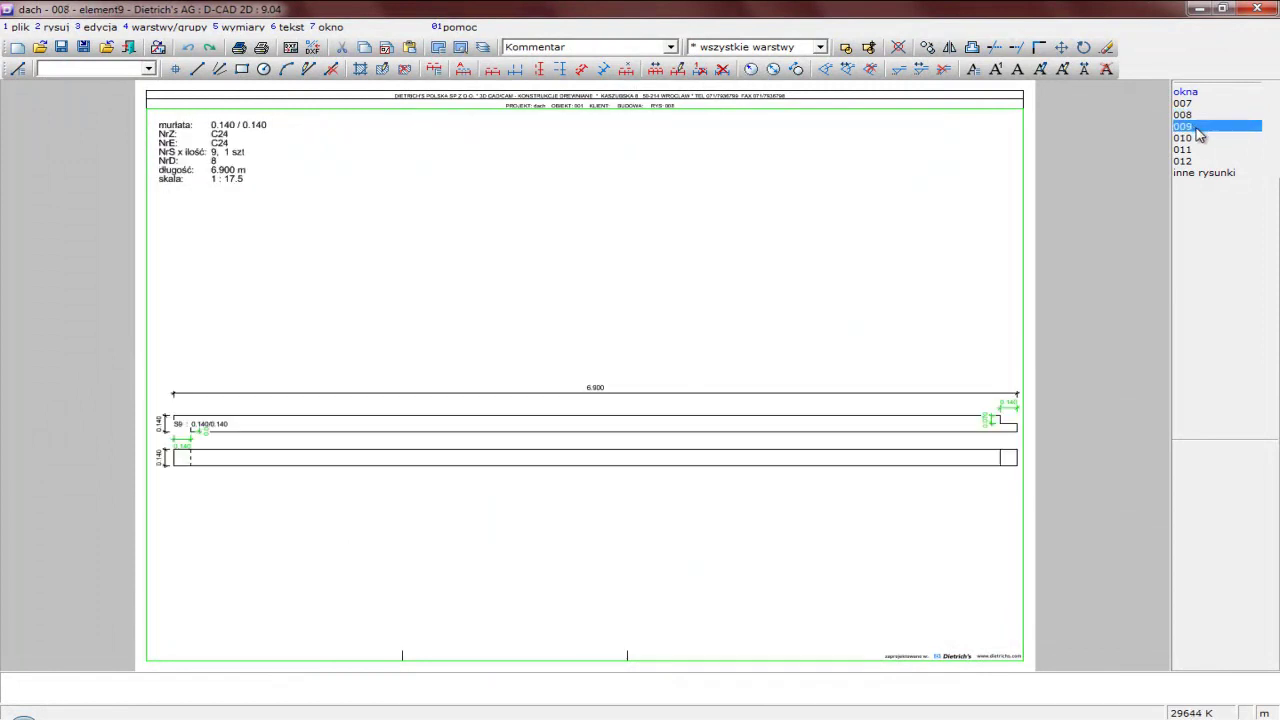
click(1199, 130)
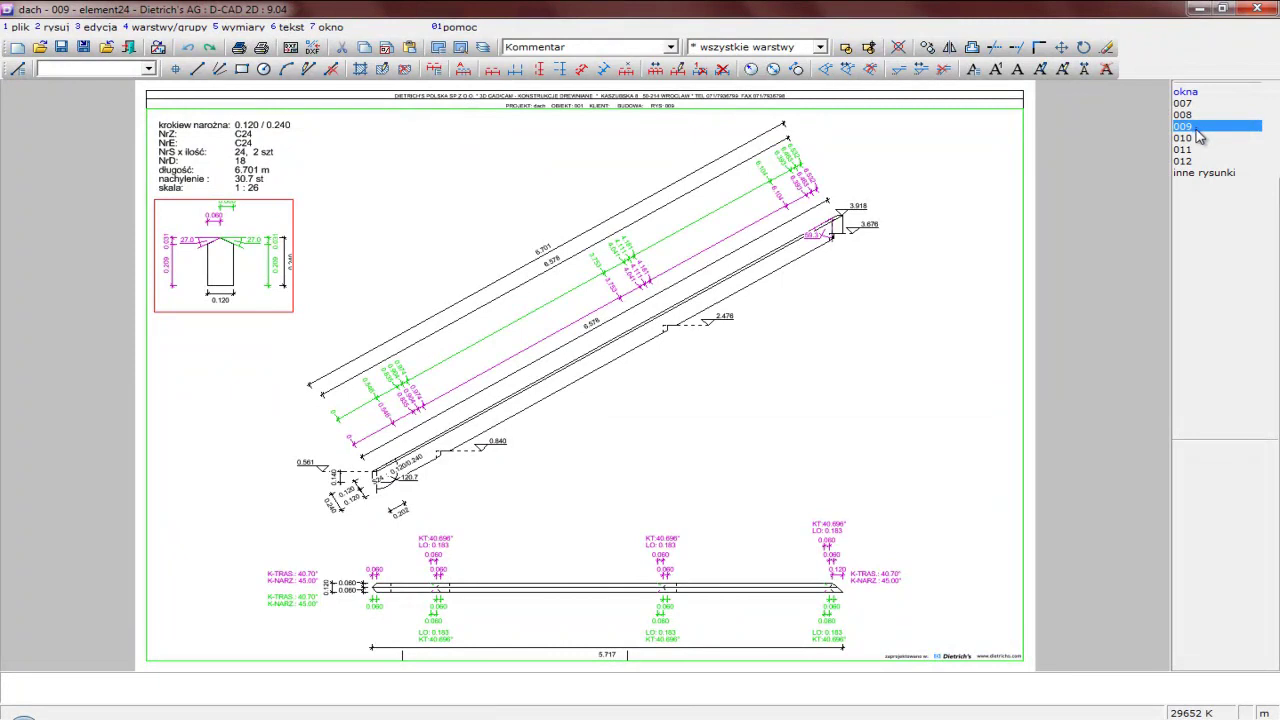
click(1199, 139)
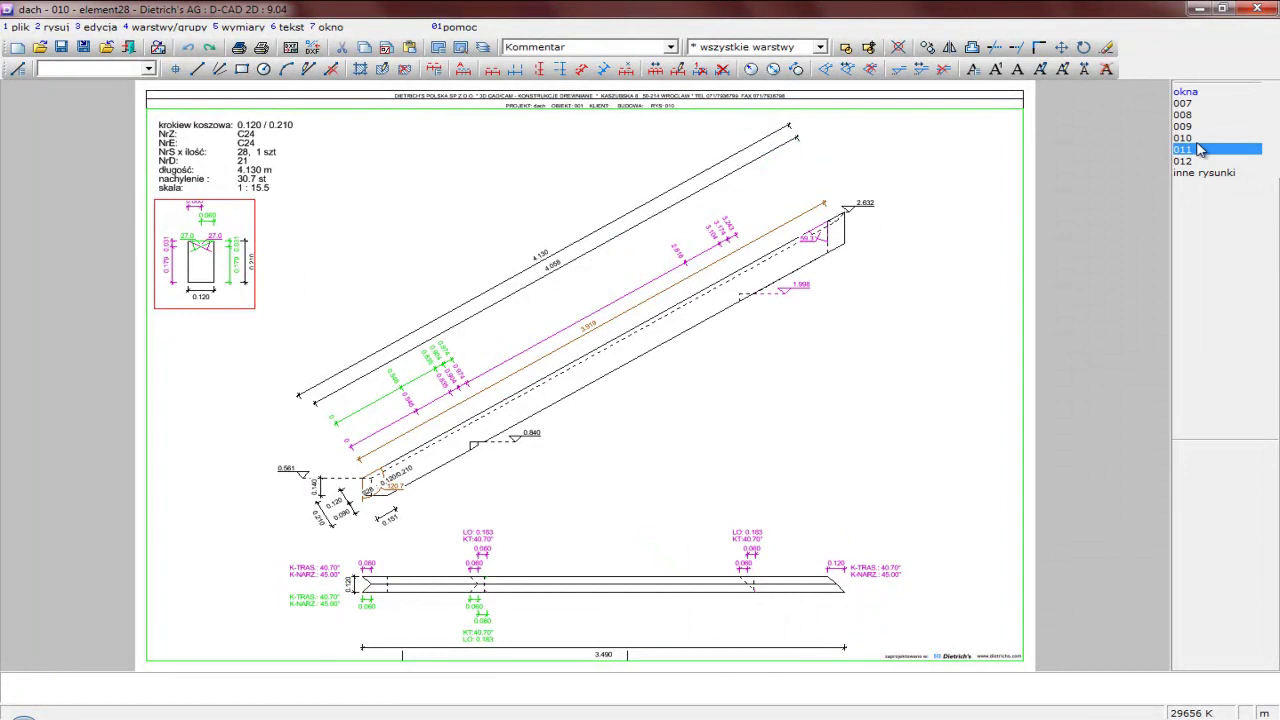
click(1199, 149)
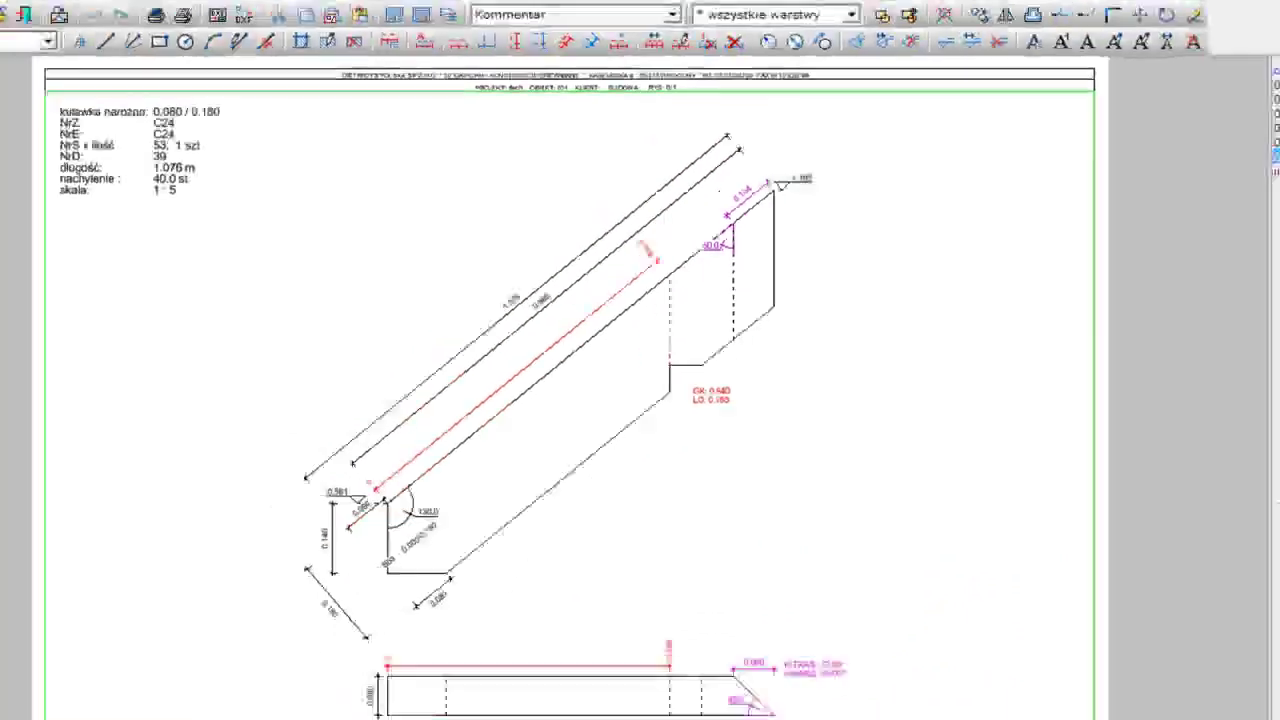
click(1190, 161)
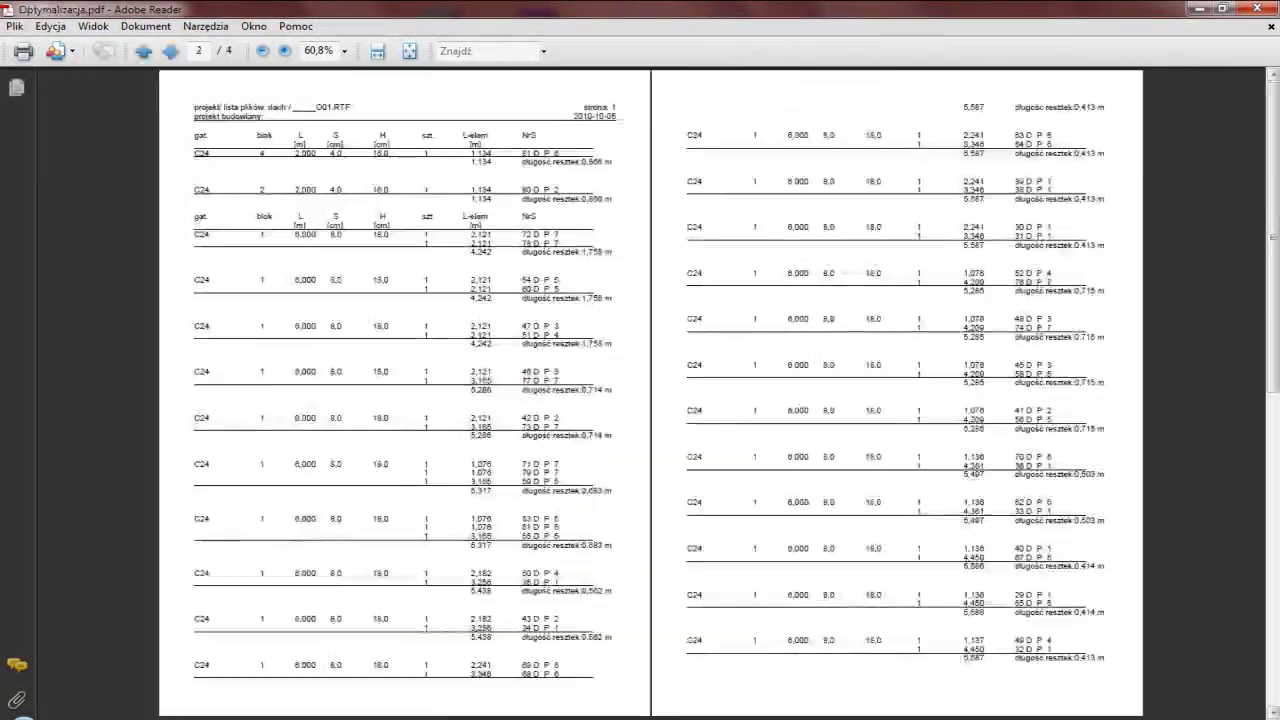
- Scroll Optymalizacja.pdf to the page 3 summary: 5.61 m³ of C24 totalling 4194.00 zł
scroll(650, 390, down, 5)
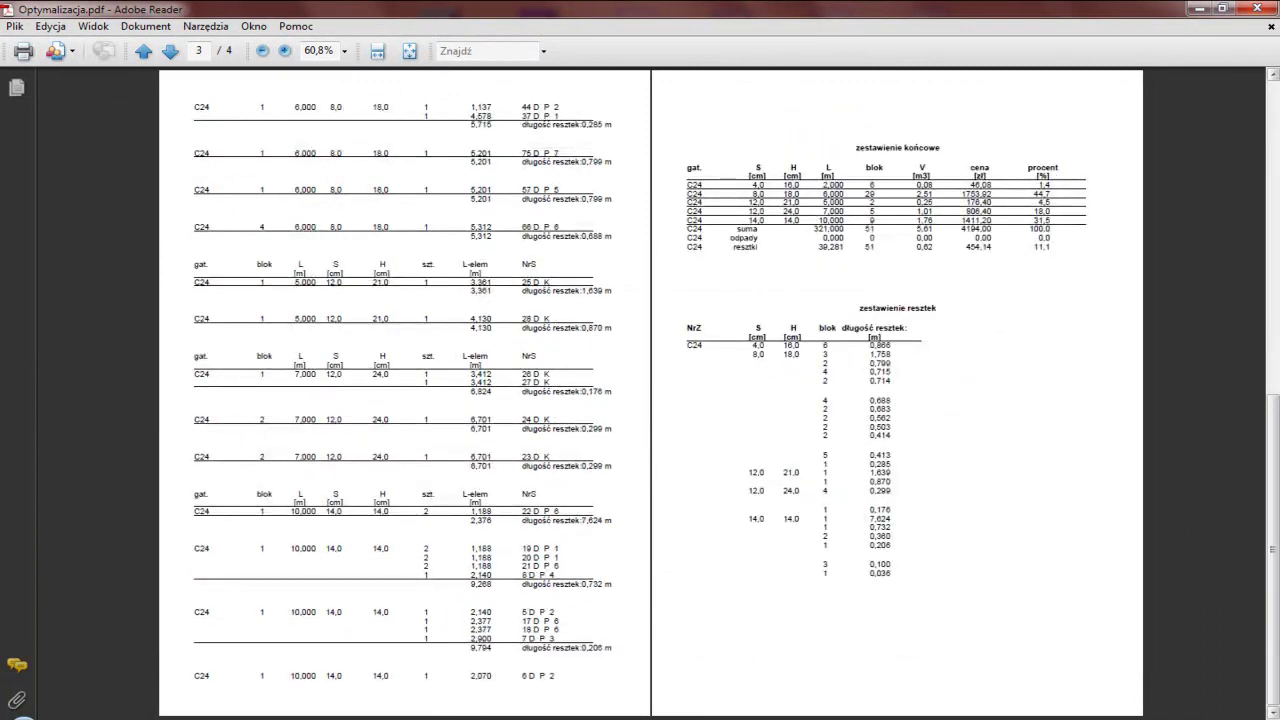